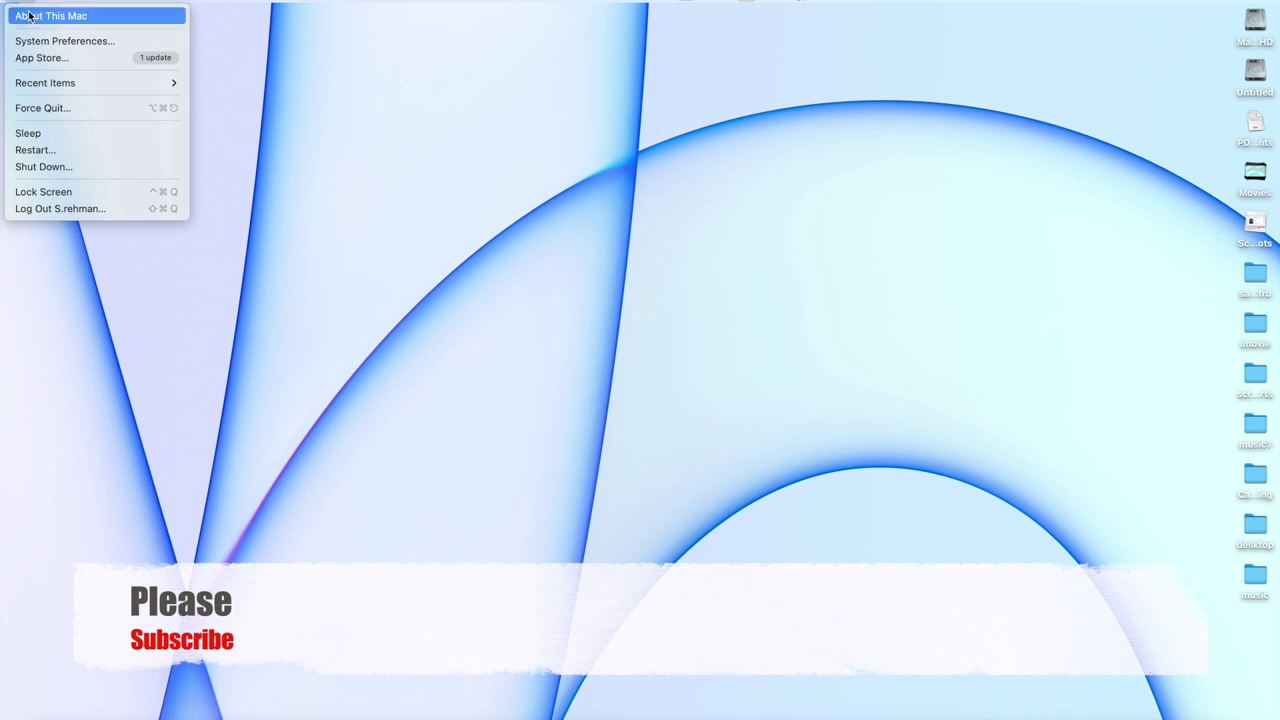
# Check About This Mac (macOS Monterey 12.0.1), then close it and open the Go menu.
pyautogui.click(29, 16)
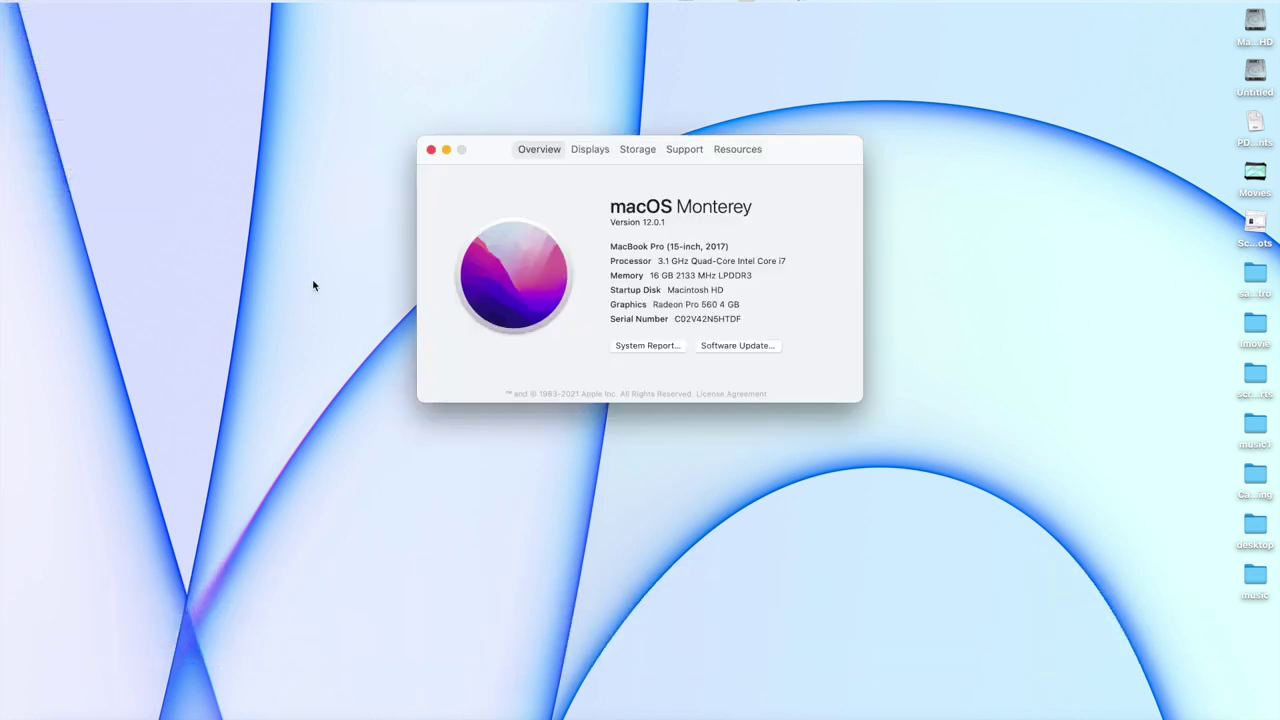
pyautogui.click(717, 207)
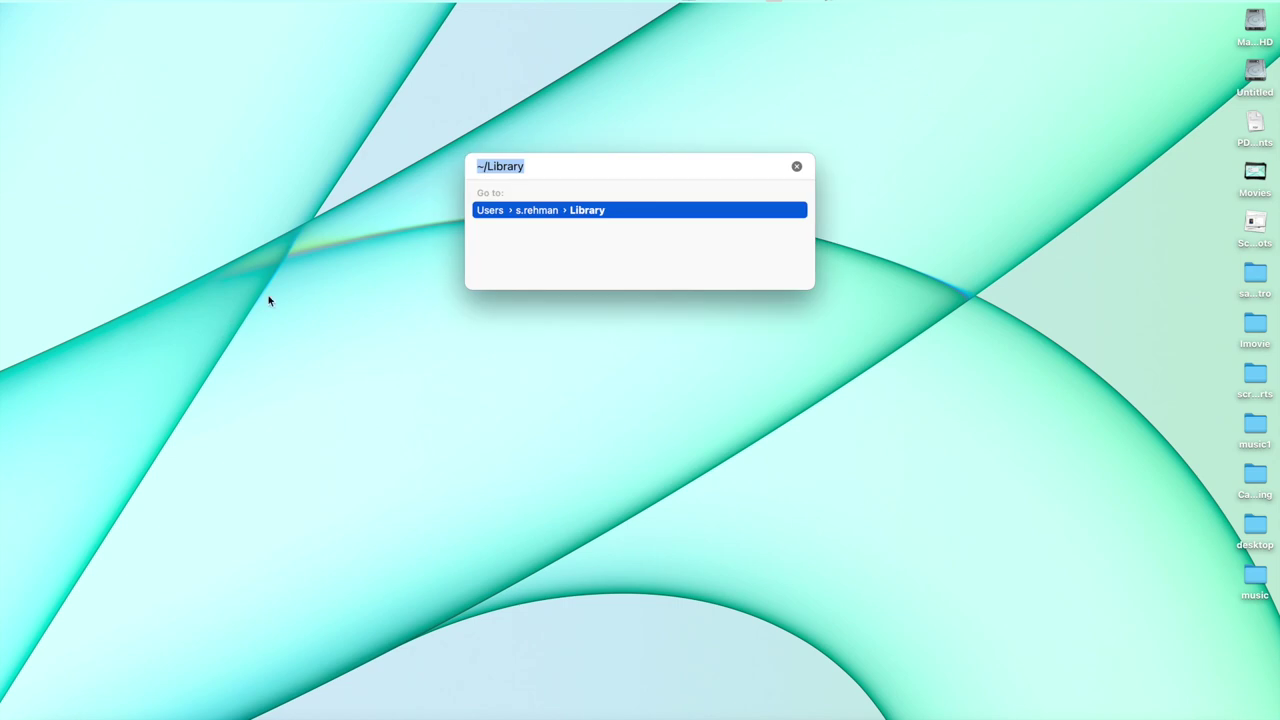
# Jump to the home ~/Library folder through Go to Folder.
pyautogui.click(562, 166)
pyautogui.press('BackSpace')
pyautogui.press('BackSpace')
pyautogui.press('BackSpace')
pyautogui.press('BackSpace')
pyautogui.press('BackSpace')
pyautogui.press('BackSpace')
pyautogui.press('BackSpace')
pyautogui.press('BackSpace')
pyautogui.press('BackSpace')
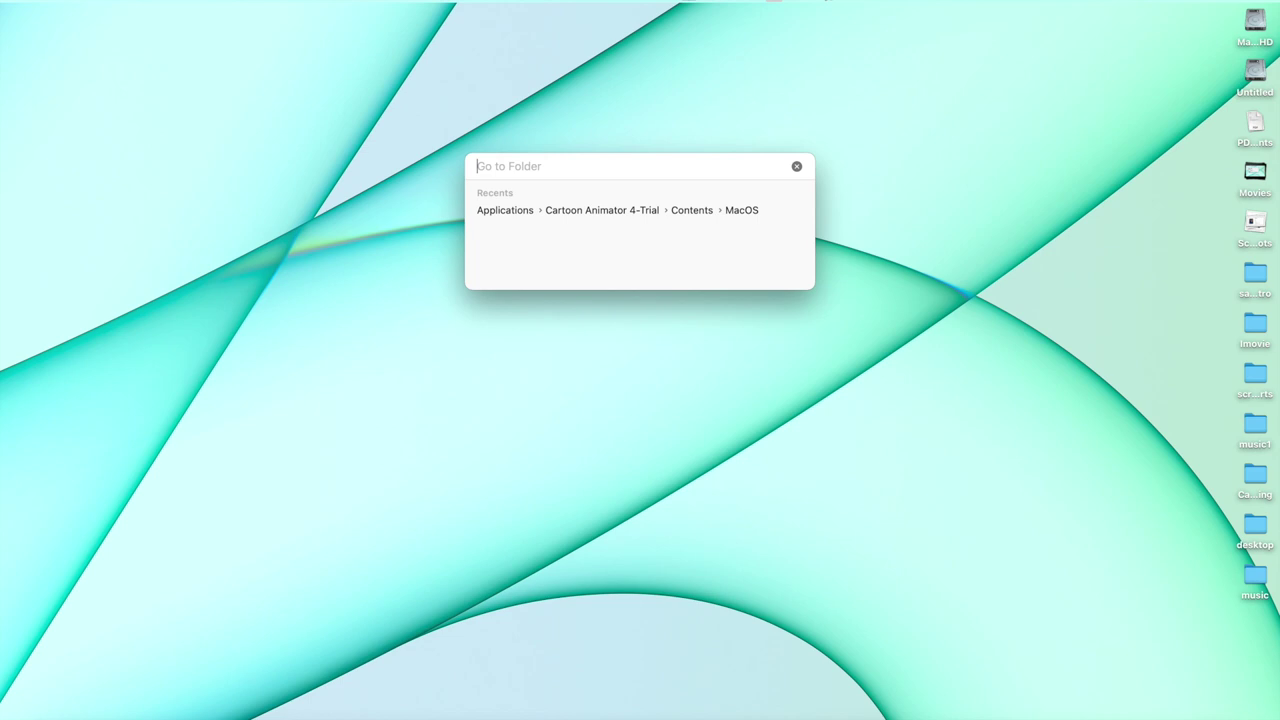
pyautogui.write('~')
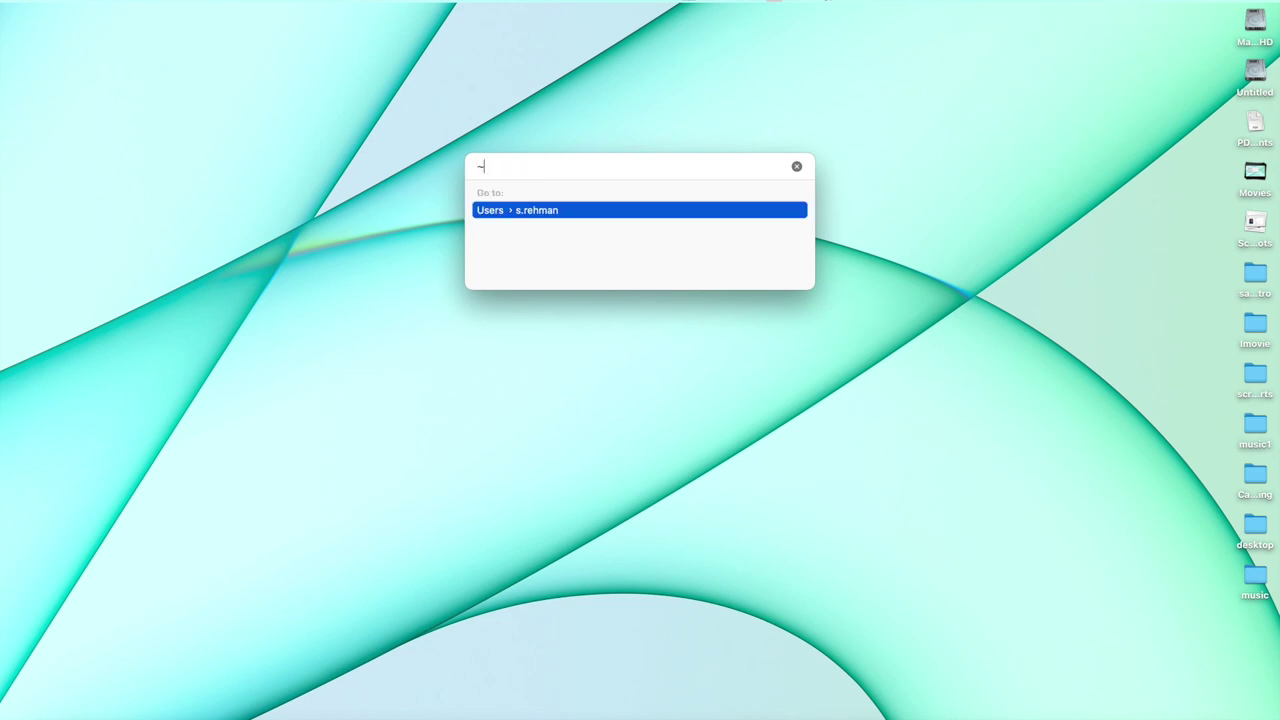
pyautogui.write('/')
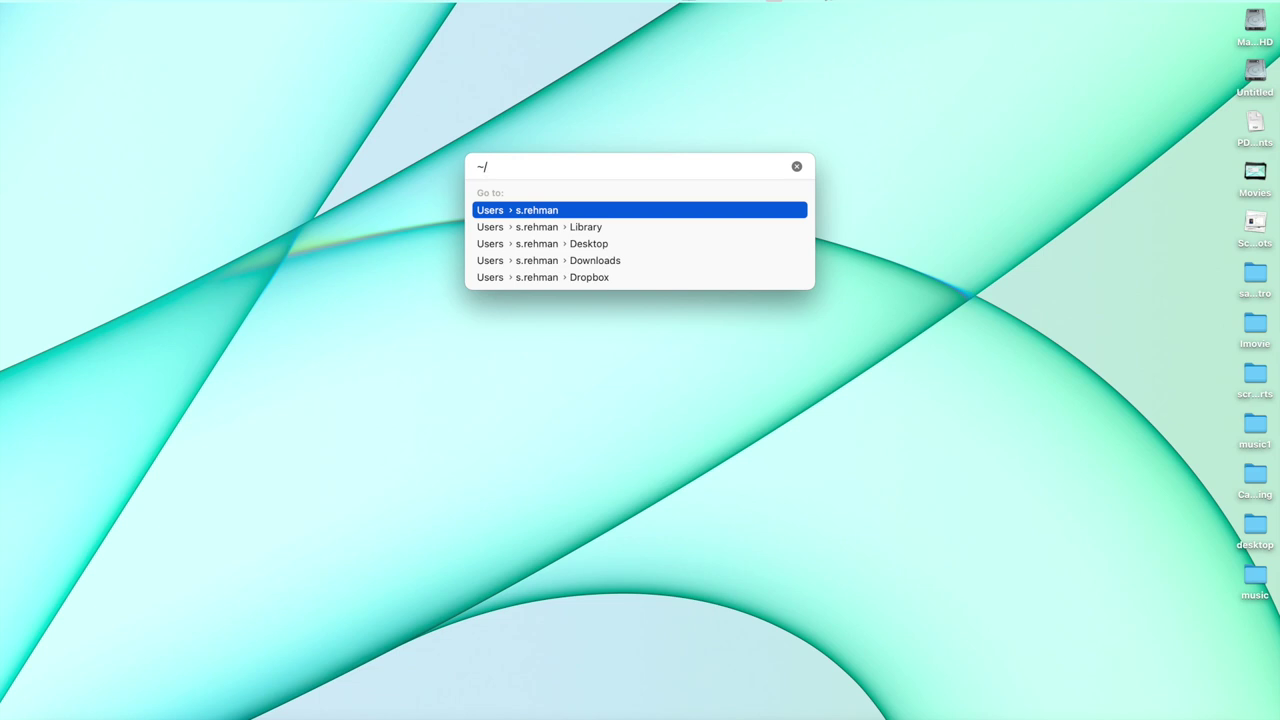
pyautogui.write('ll')
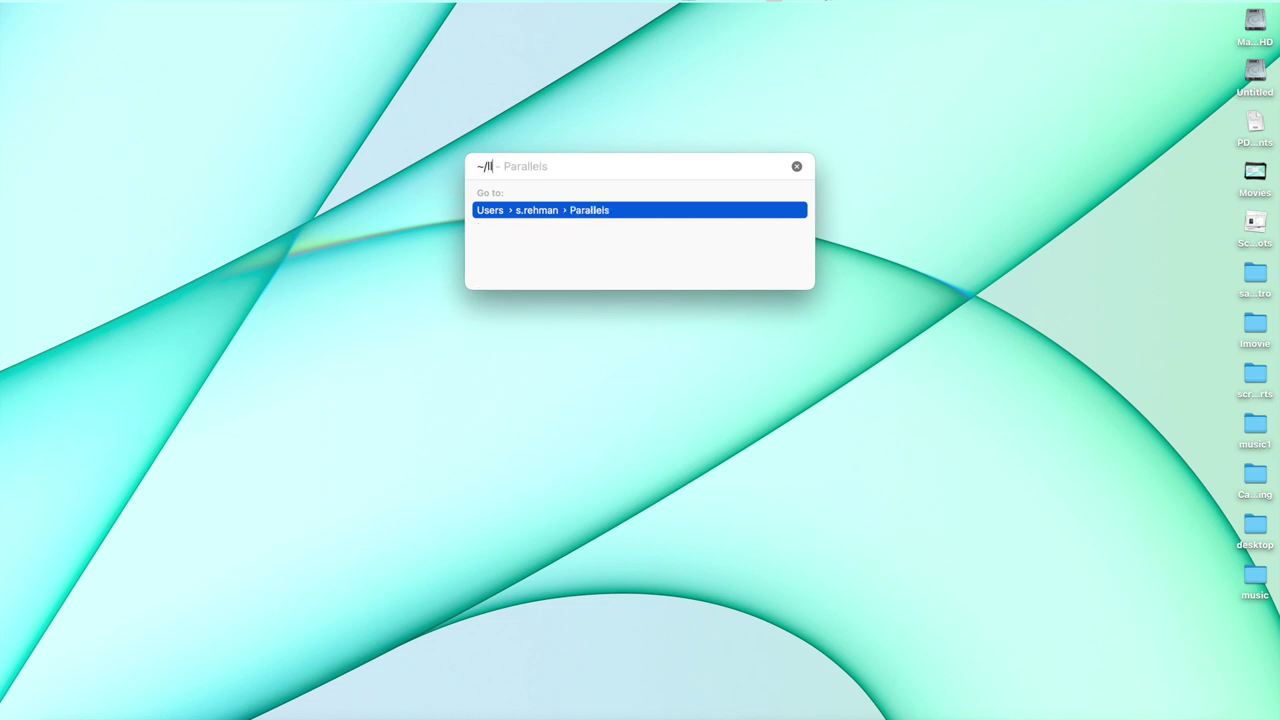
pyautogui.press('BackSpace')
pyautogui.write('i')
pyautogui.write('b')
pyautogui.write('rar')
pyautogui.write('y')
pyautogui.press('Return')
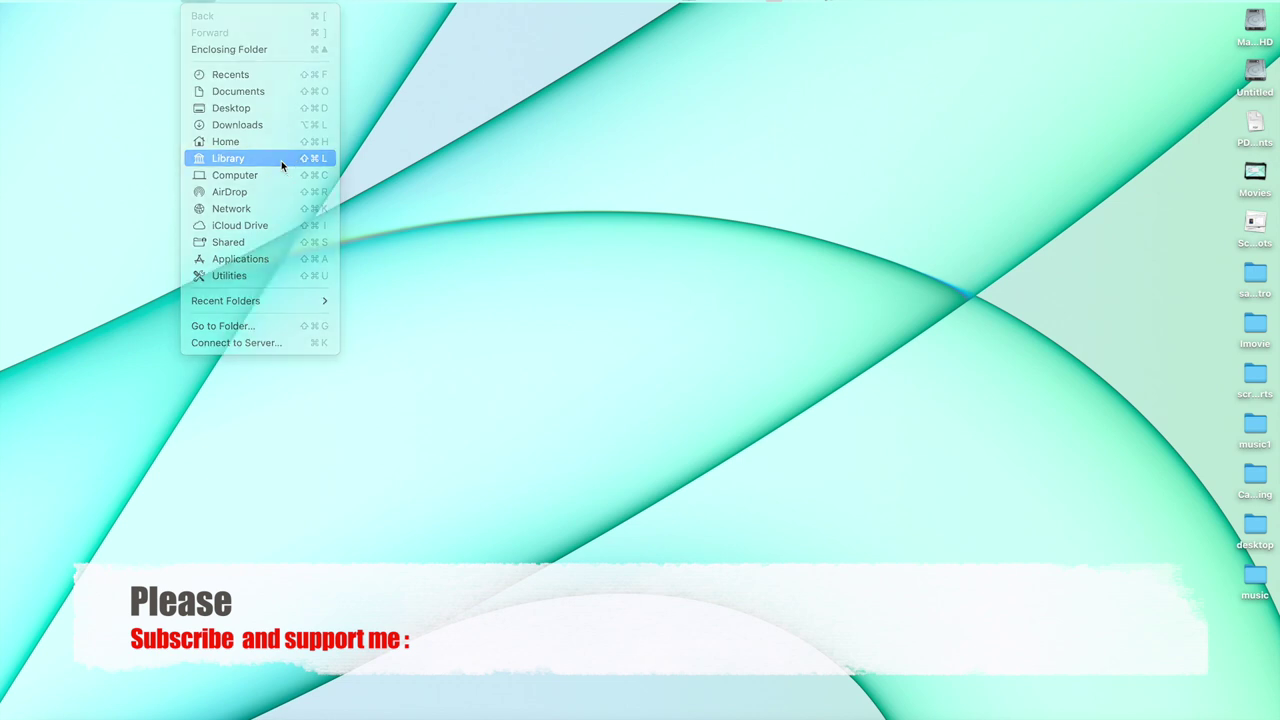
pyautogui.click(281, 160)
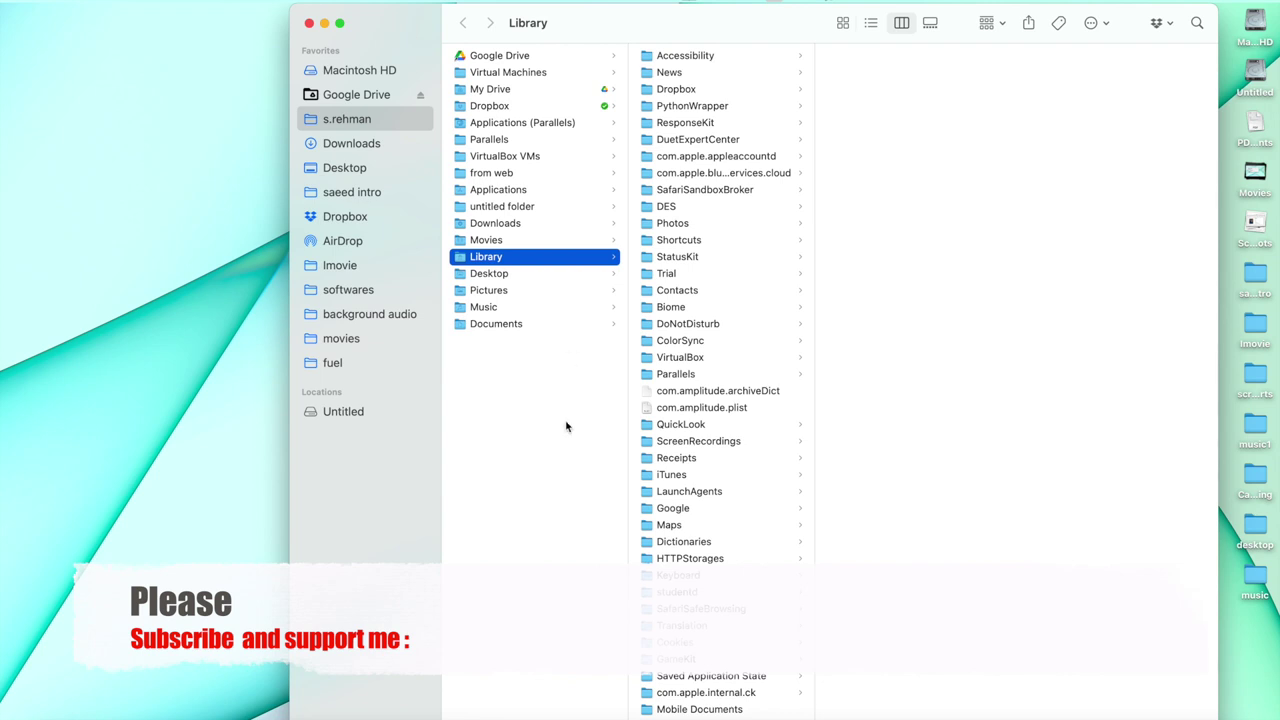
# Open Library's Accessibility folder and step down through News, Dropbox and ResponseKit to SafariSandboxBroker.
pyautogui.scroll(-3, 716, 393)
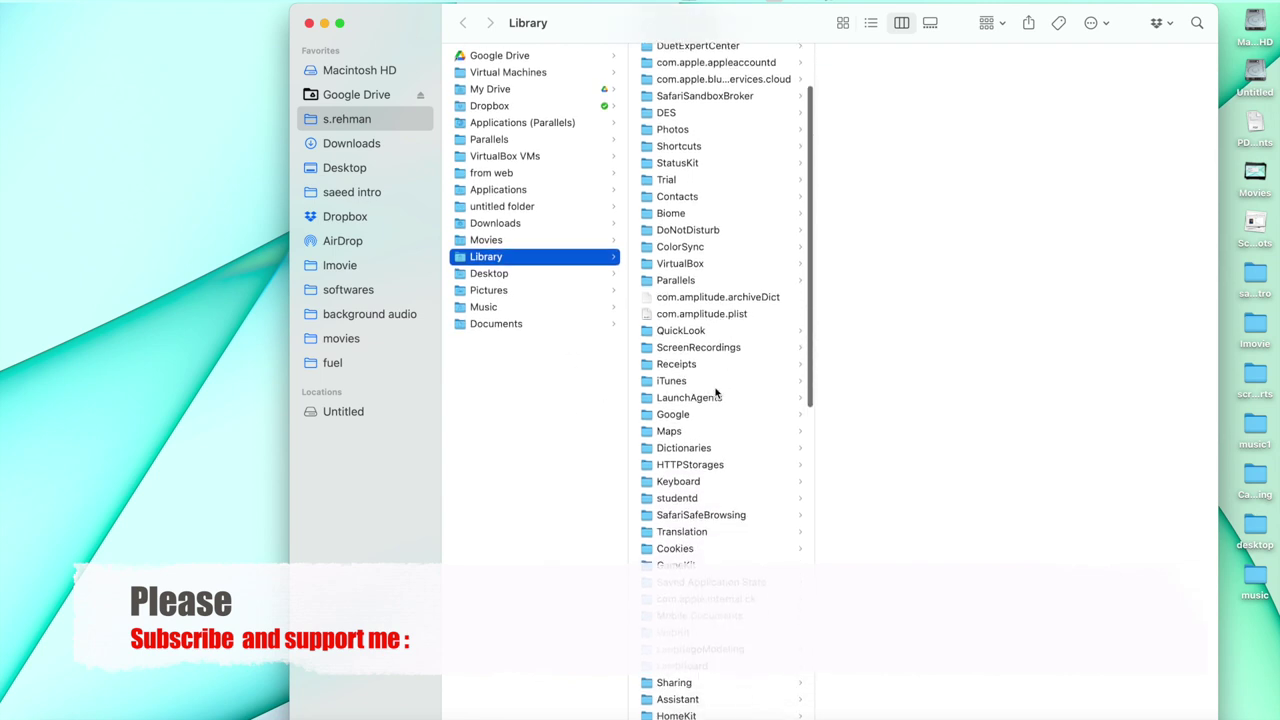
pyautogui.scroll(-2, 716, 393)
pyautogui.scroll(5, 716, 393)
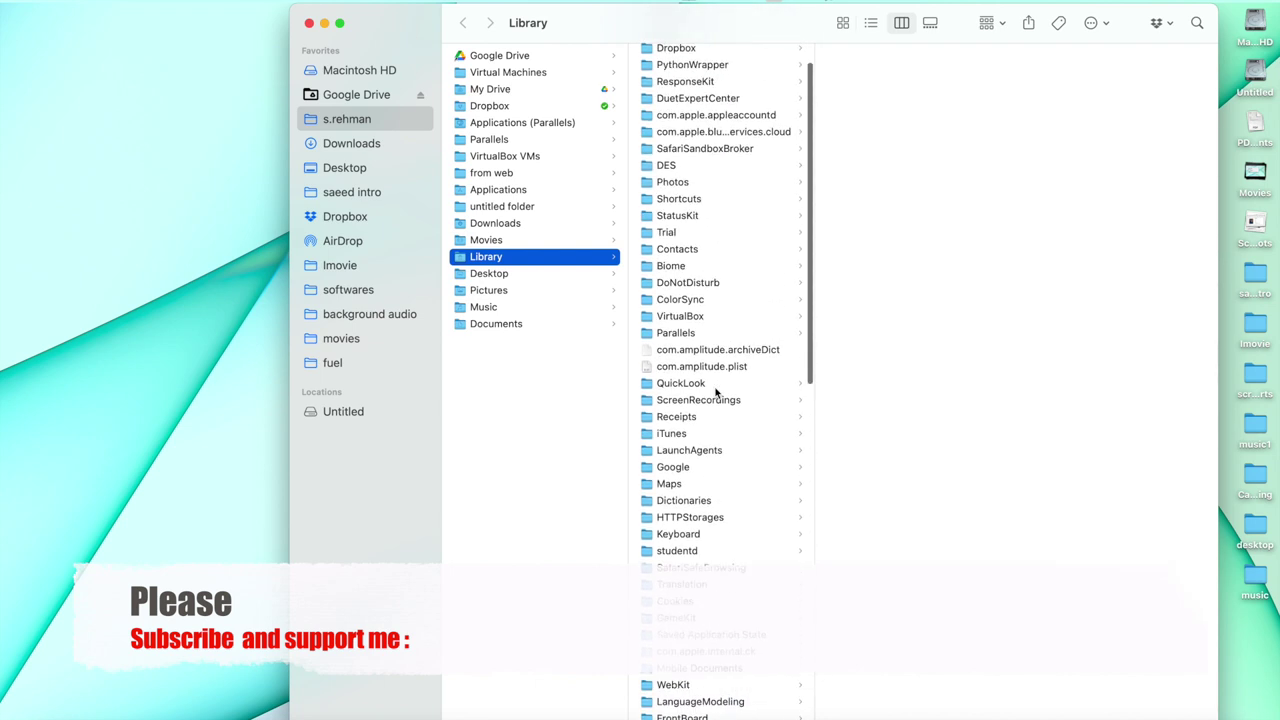
pyautogui.scroll(2, 716, 393)
pyautogui.click(679, 58)
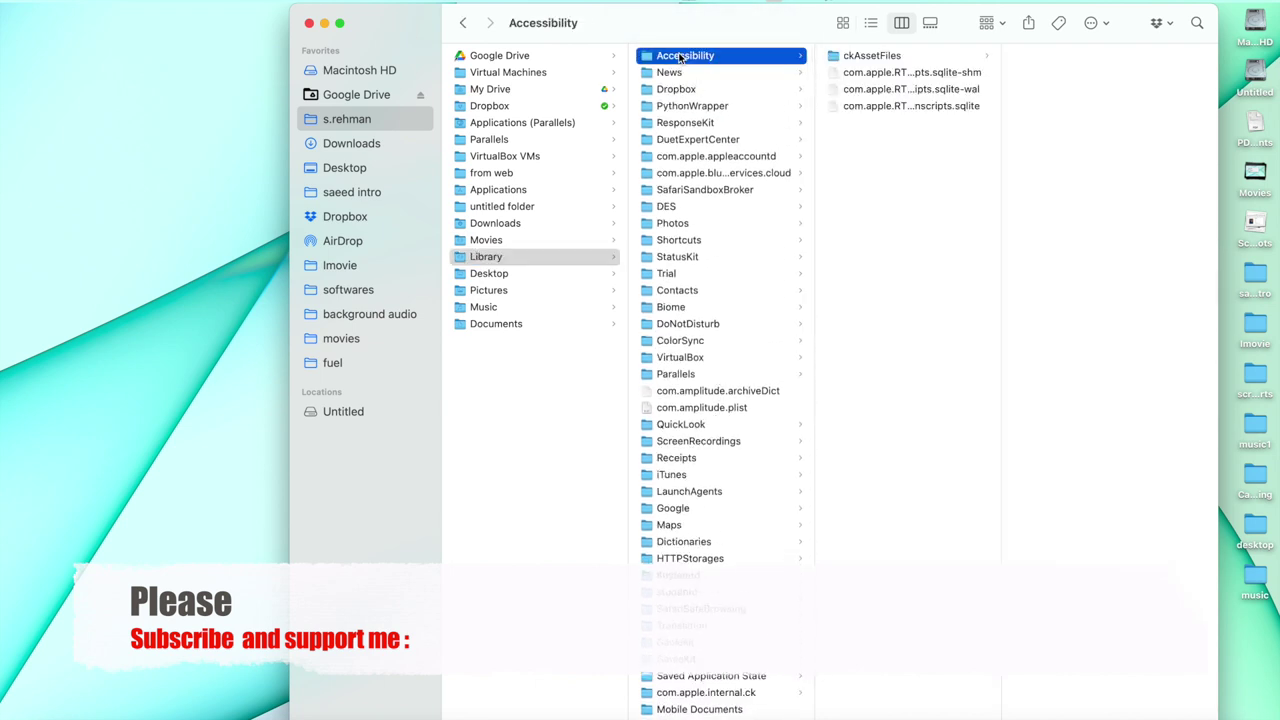
pyautogui.press('Down')
pyautogui.press('Down')
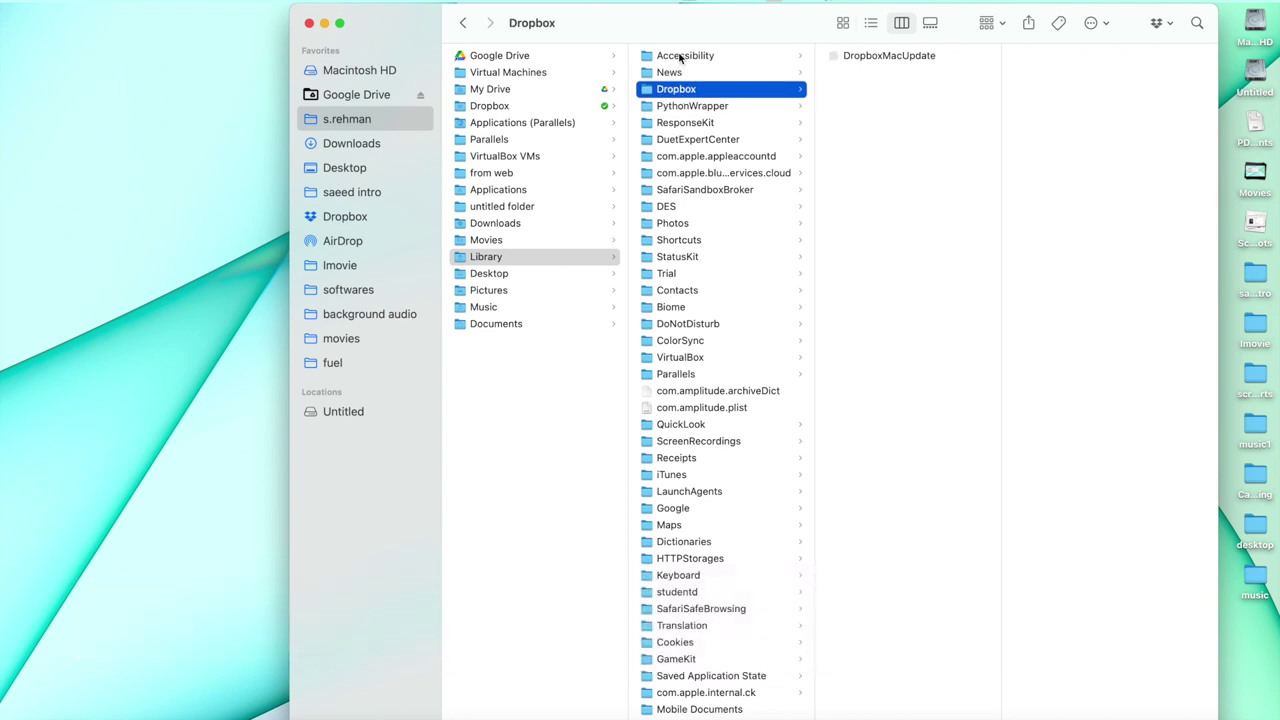
pyautogui.press('Down')
pyautogui.press('Down')
pyautogui.press('Down')
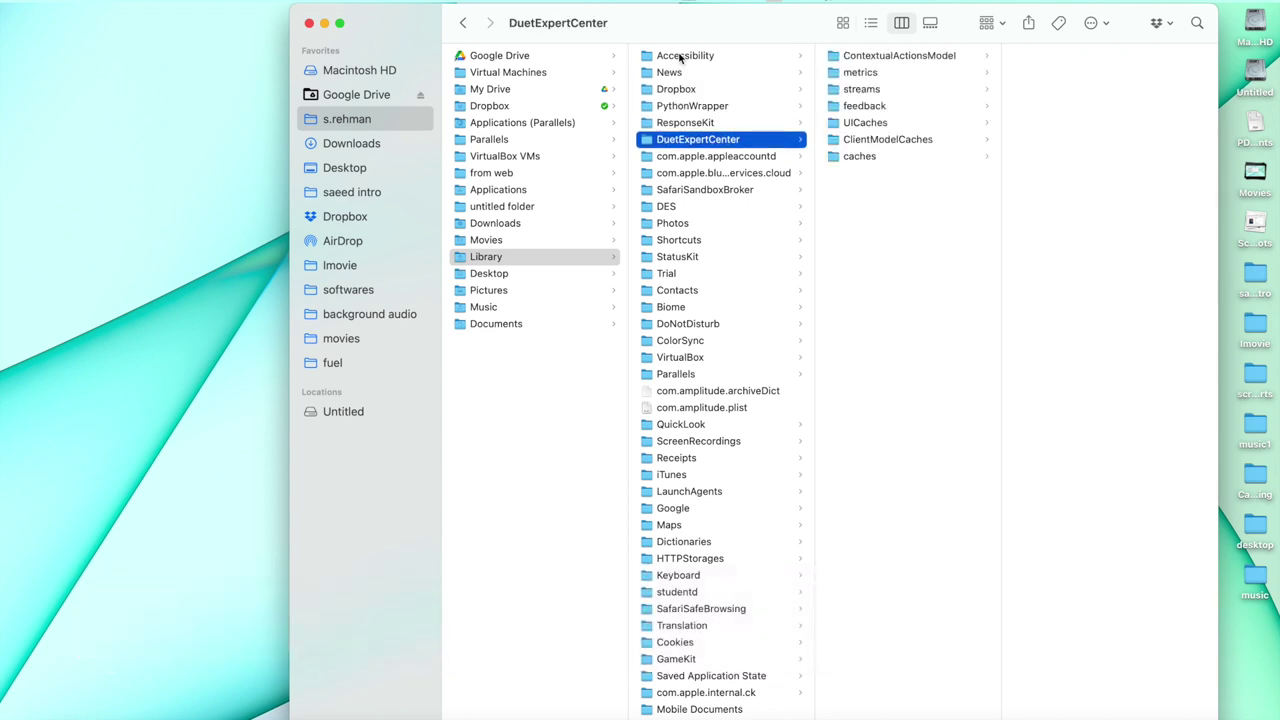
pyautogui.press('Down')
pyautogui.press('Down')
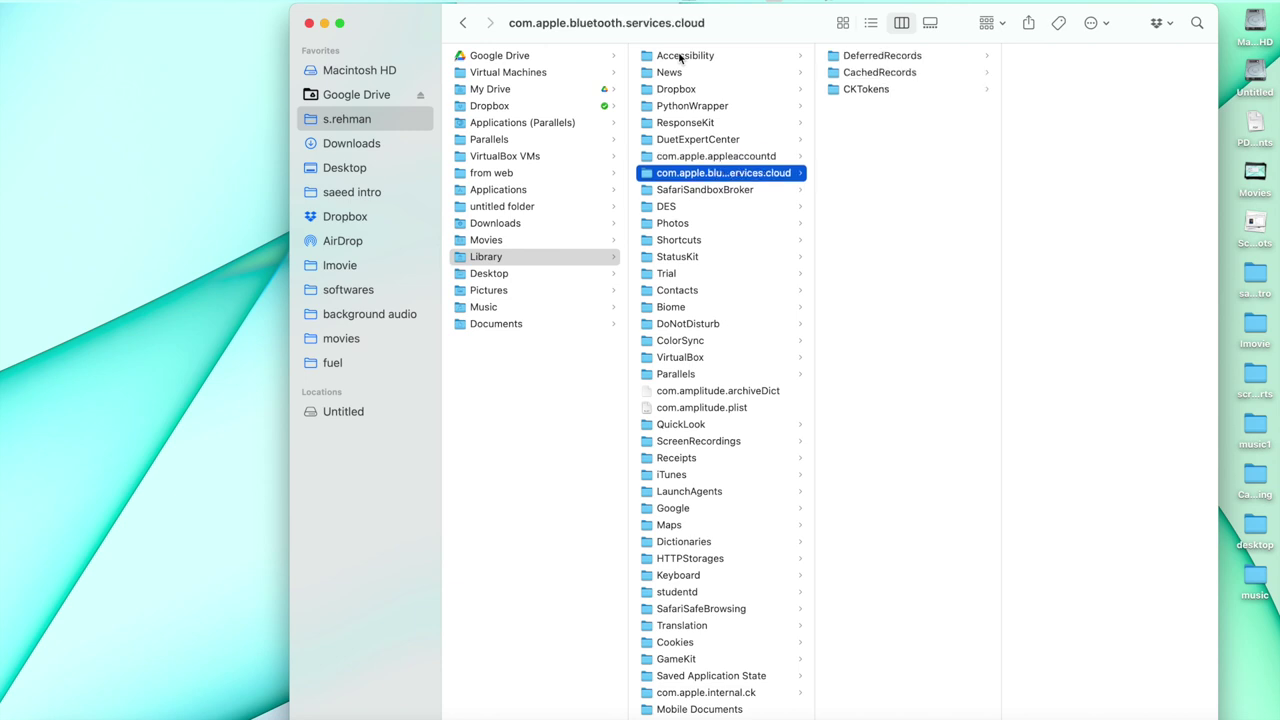
pyautogui.press('Down')
pyautogui.press('Down')
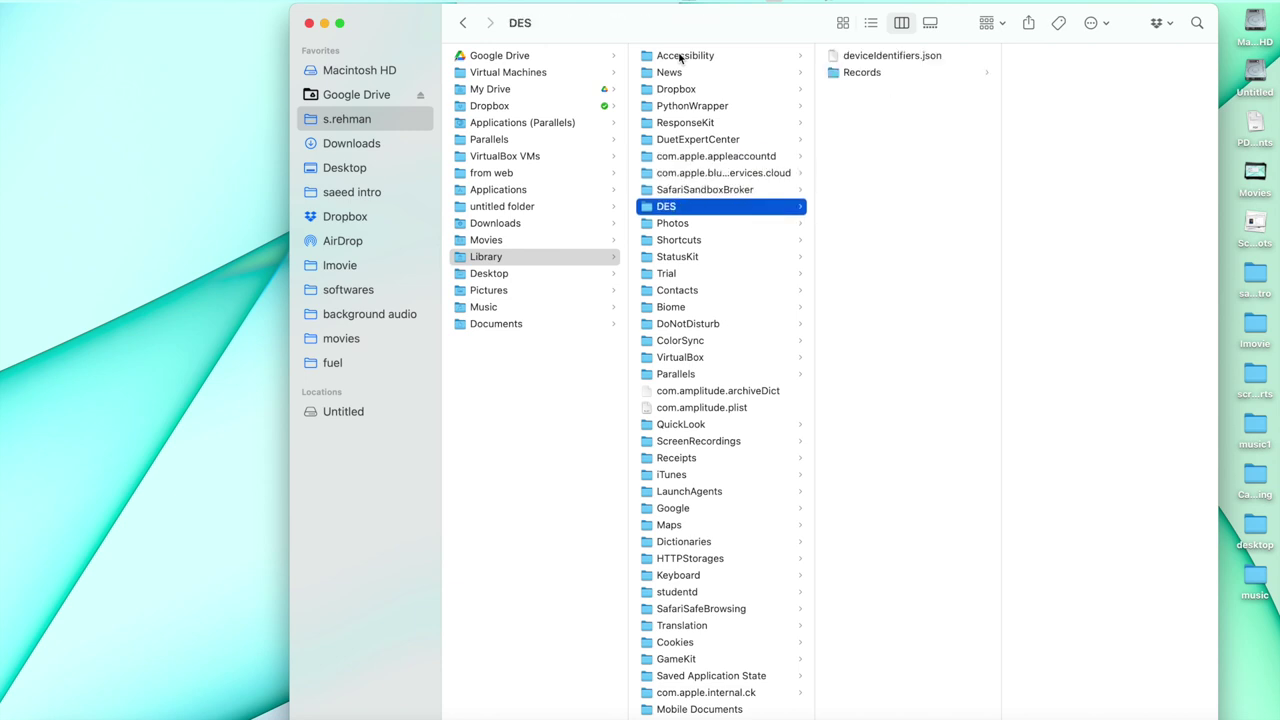
# Continue down through Photos, StatusKit, Contacts and ColorSync to the empty QuickLook folder.
pyautogui.press('Down')
pyautogui.press('Down')
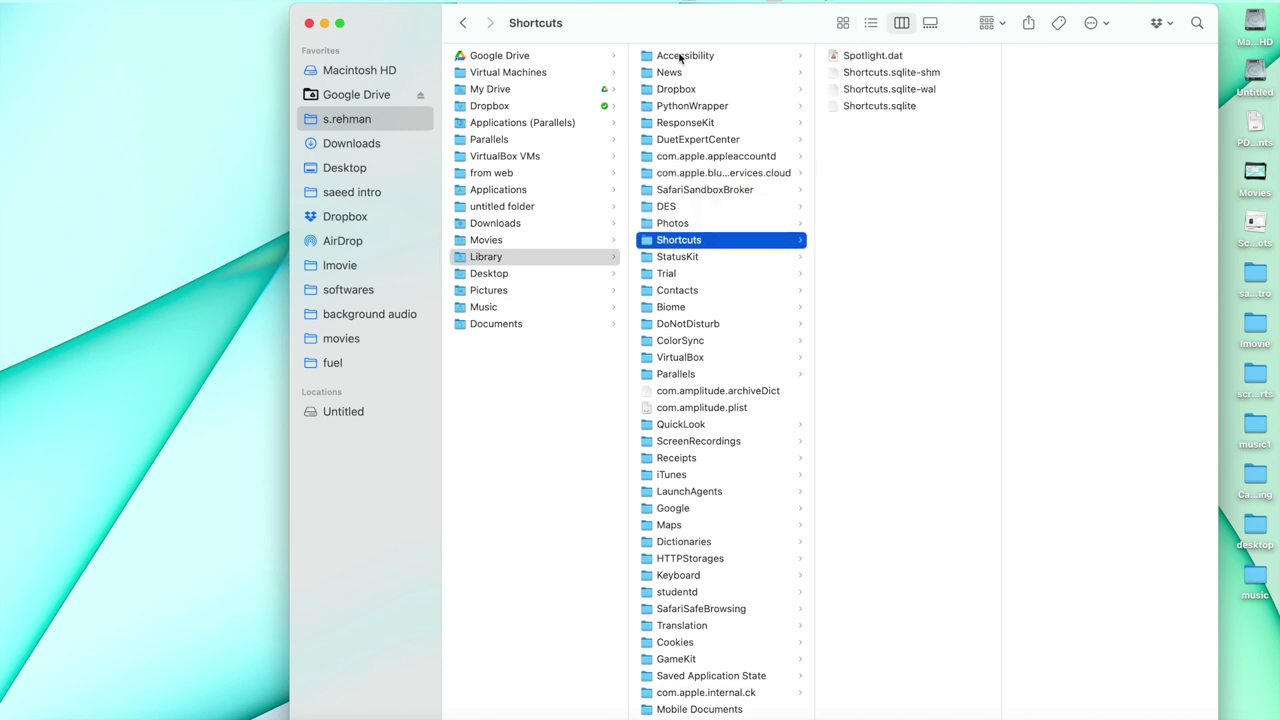
pyautogui.press('Down')
pyautogui.press('Down')
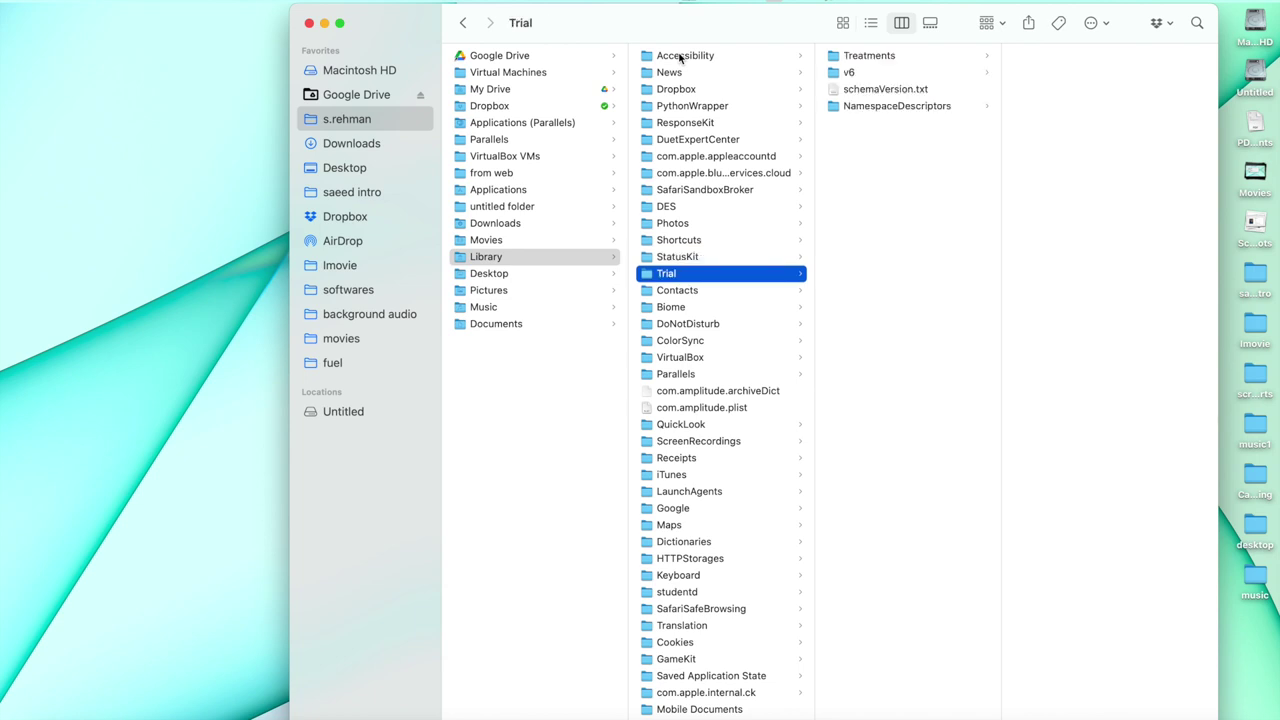
pyautogui.press('Down')
pyautogui.press('Down')
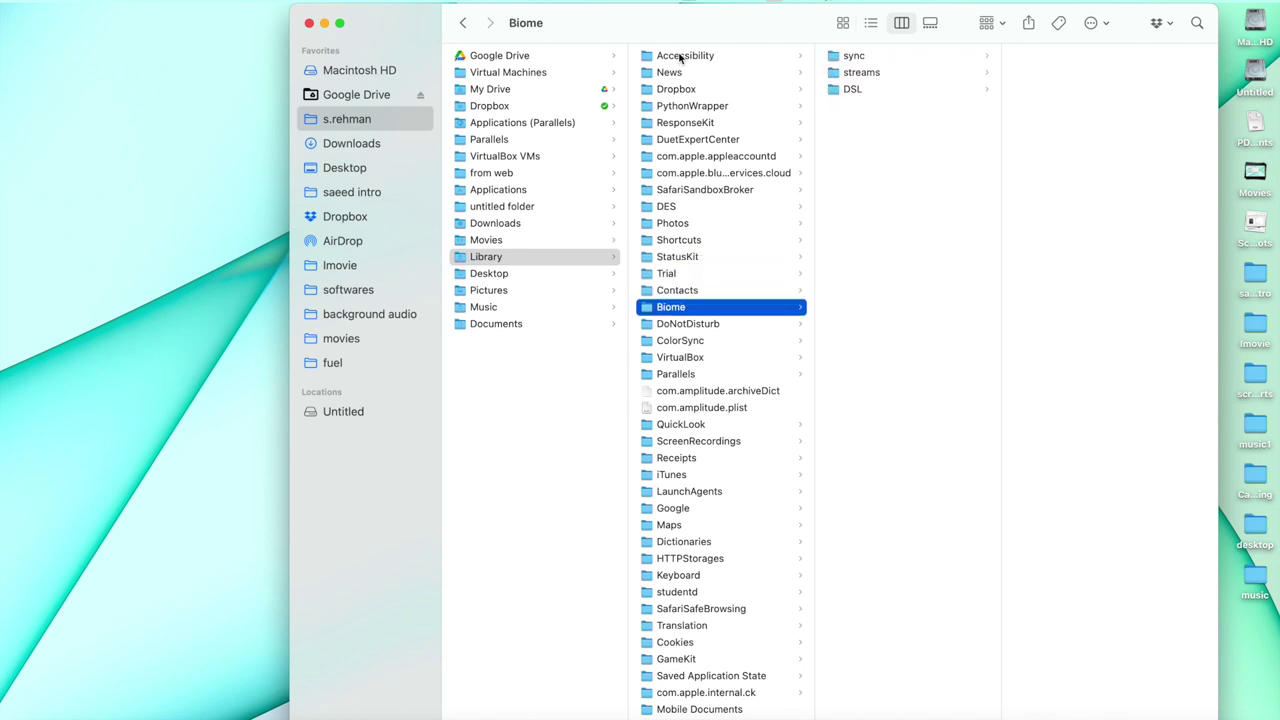
pyautogui.press('Down')
pyautogui.press('Down')
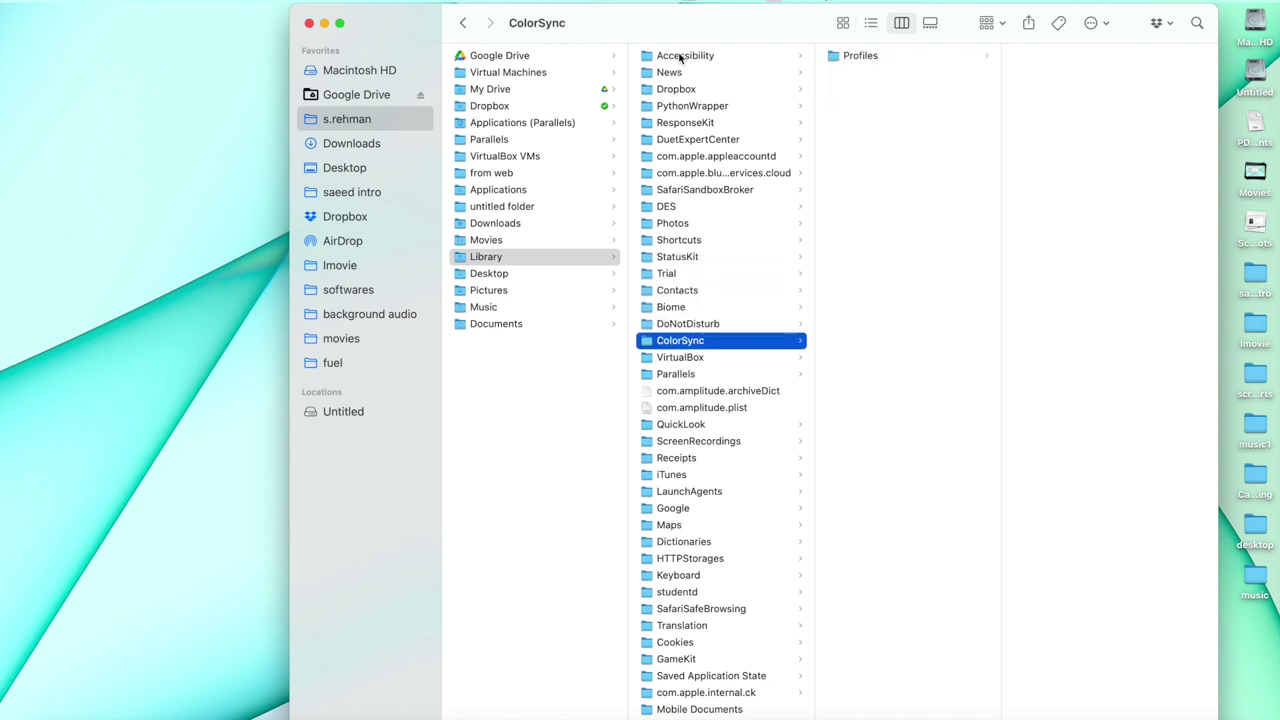
pyautogui.press('Down')
pyautogui.press('Down')
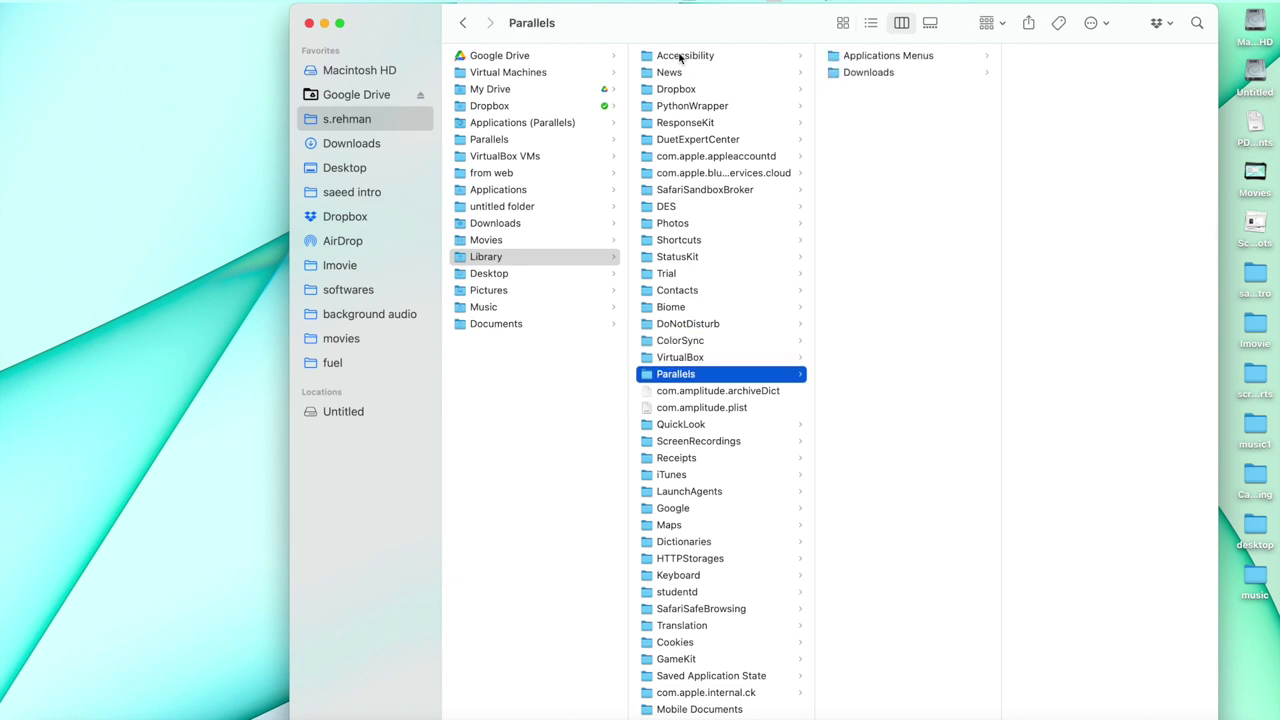
pyautogui.press('Down')
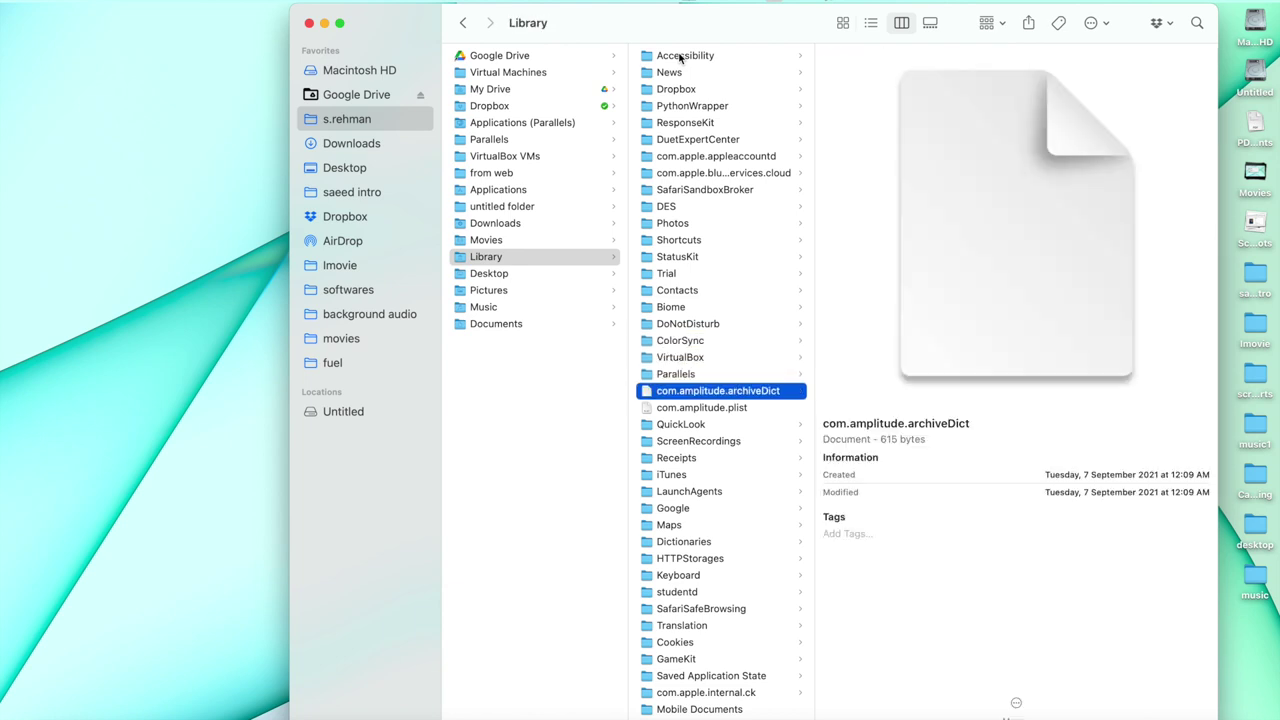
pyautogui.press('Down')
pyautogui.press('Down')
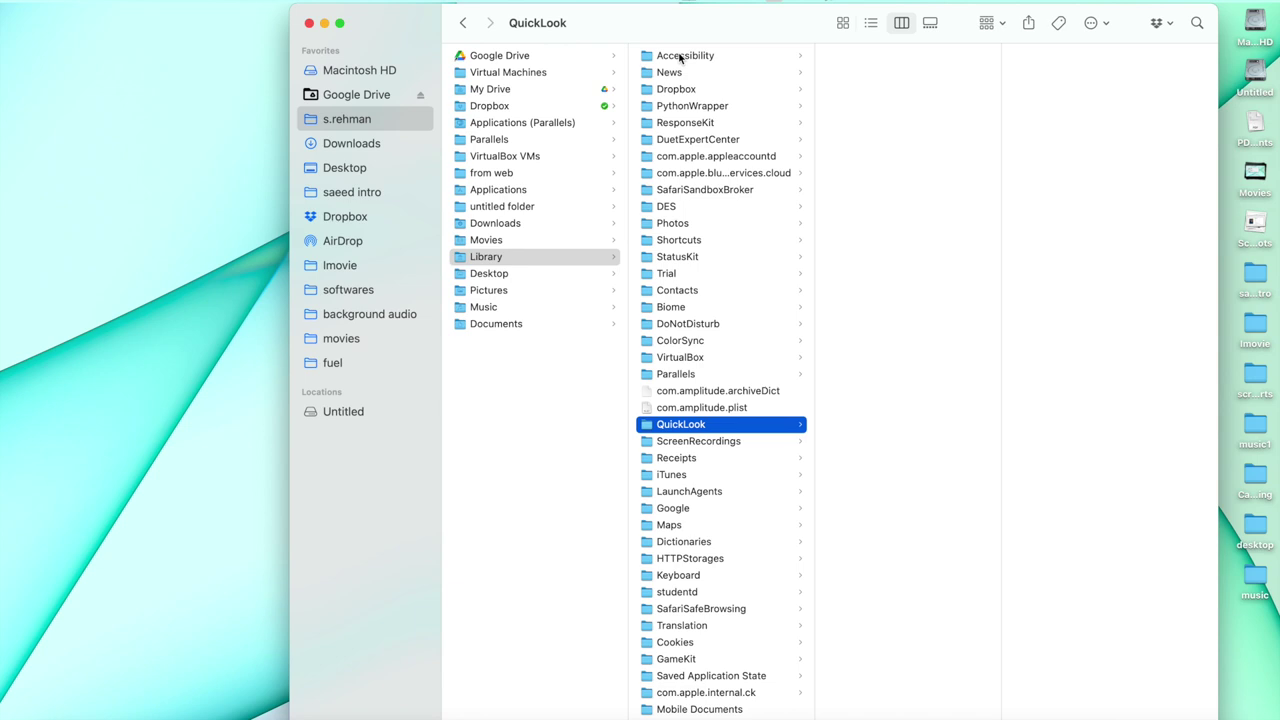
pyautogui.press('Down')
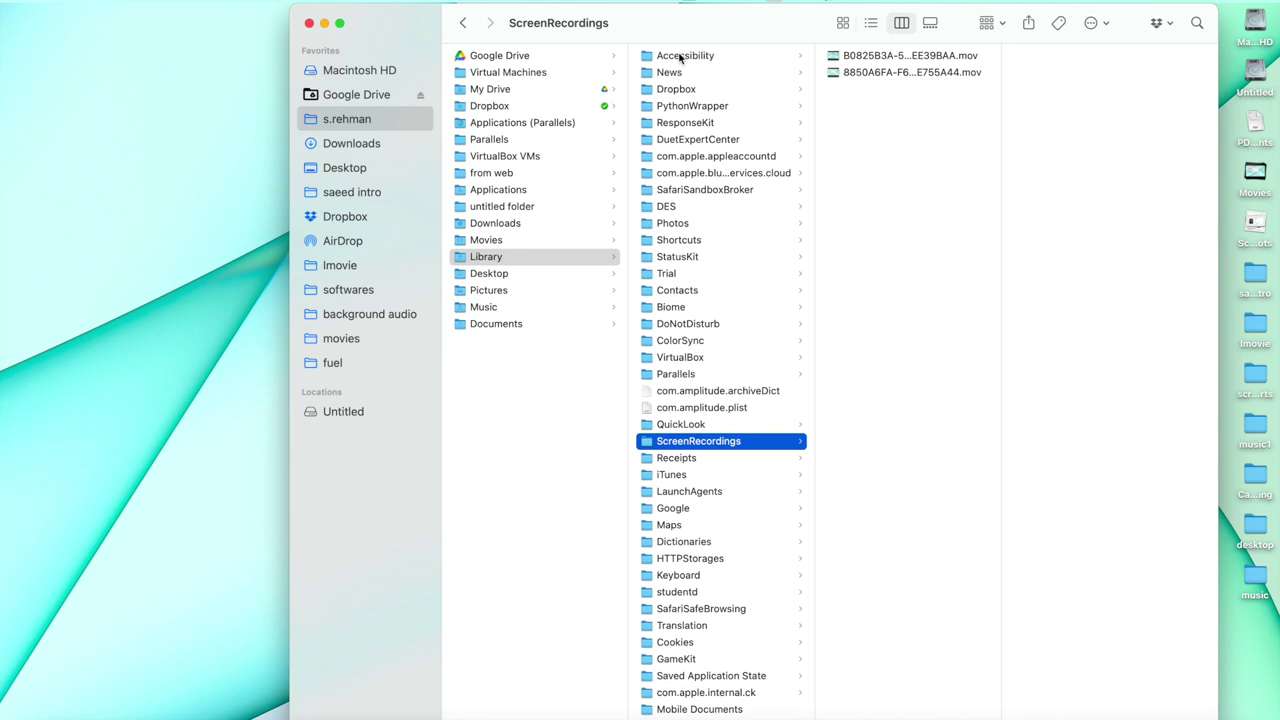
# Quick Look ScreenRecordings, then compare its 2.66 GB and 239.4 MB .mov files, ending on the larger.
pyautogui.press('space')
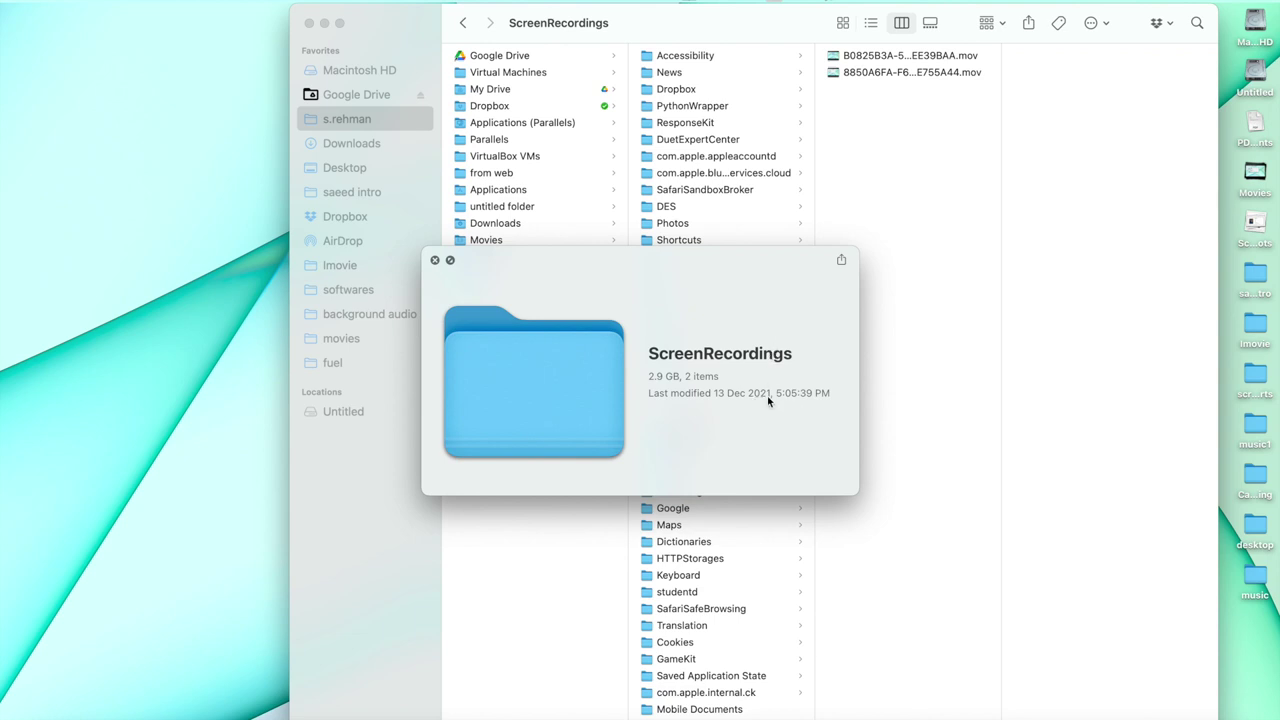
pyautogui.press('space')
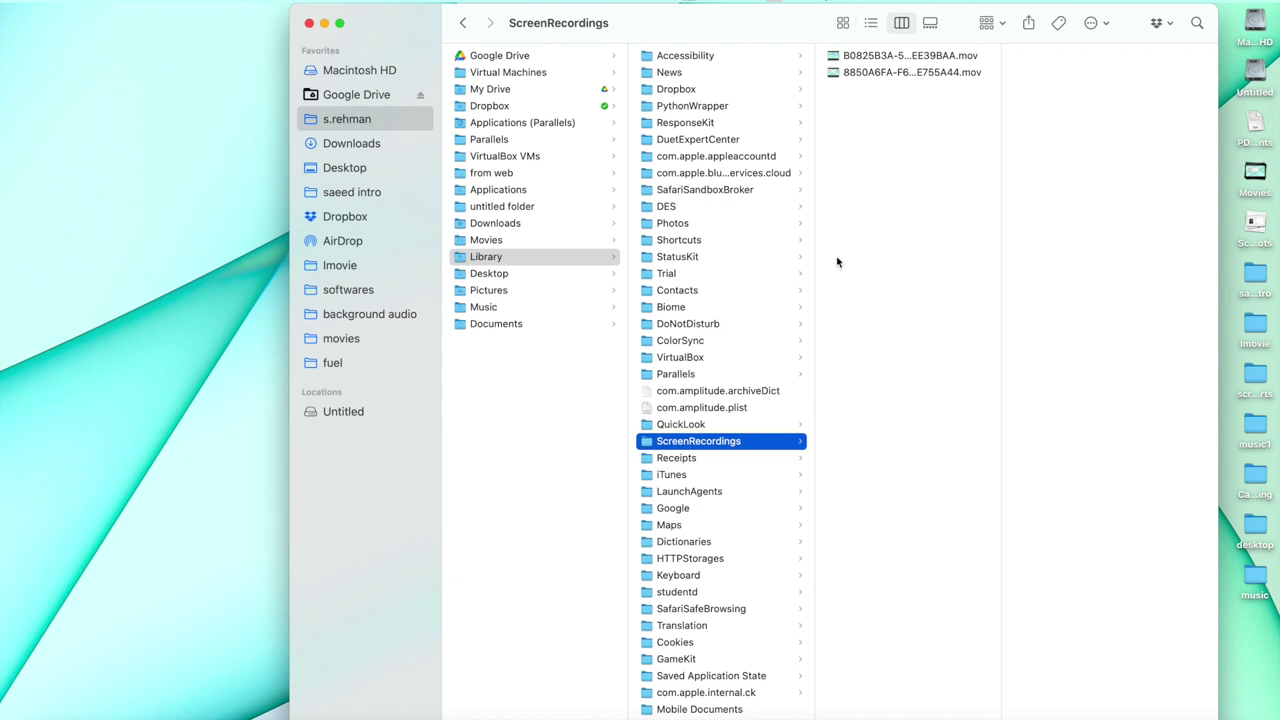
pyautogui.click(883, 76)
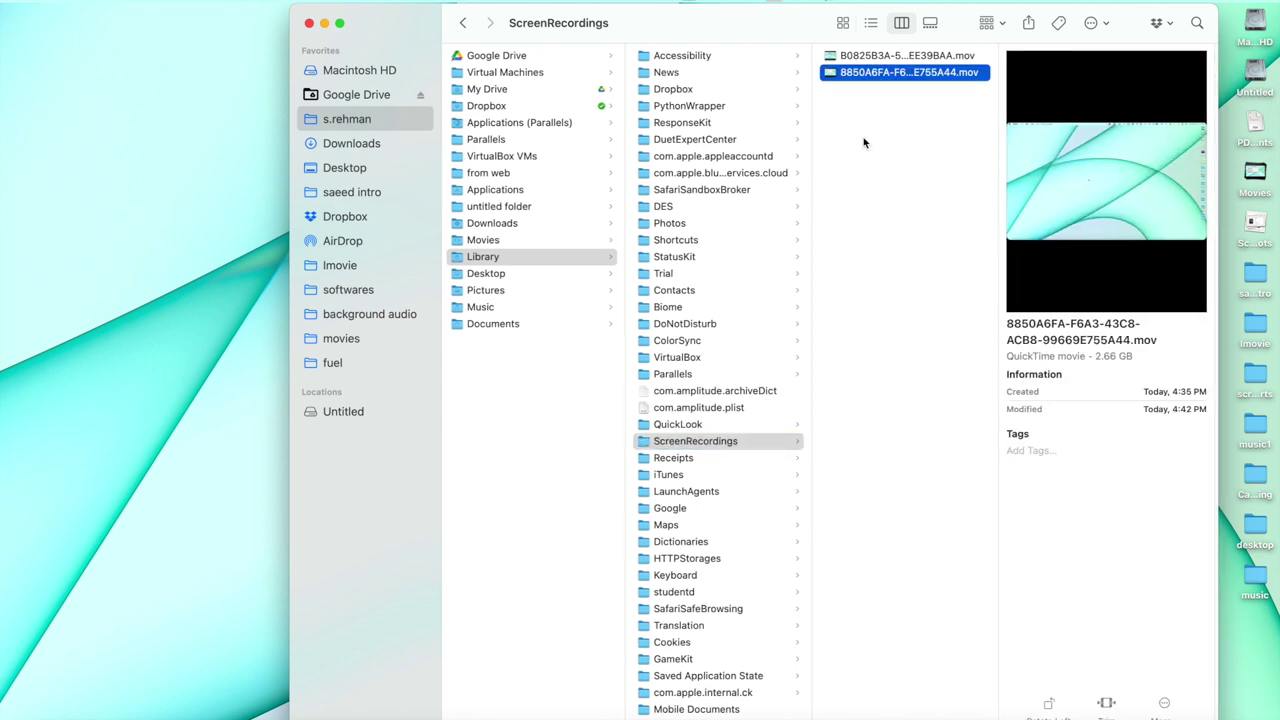
pyautogui.click(886, 58)
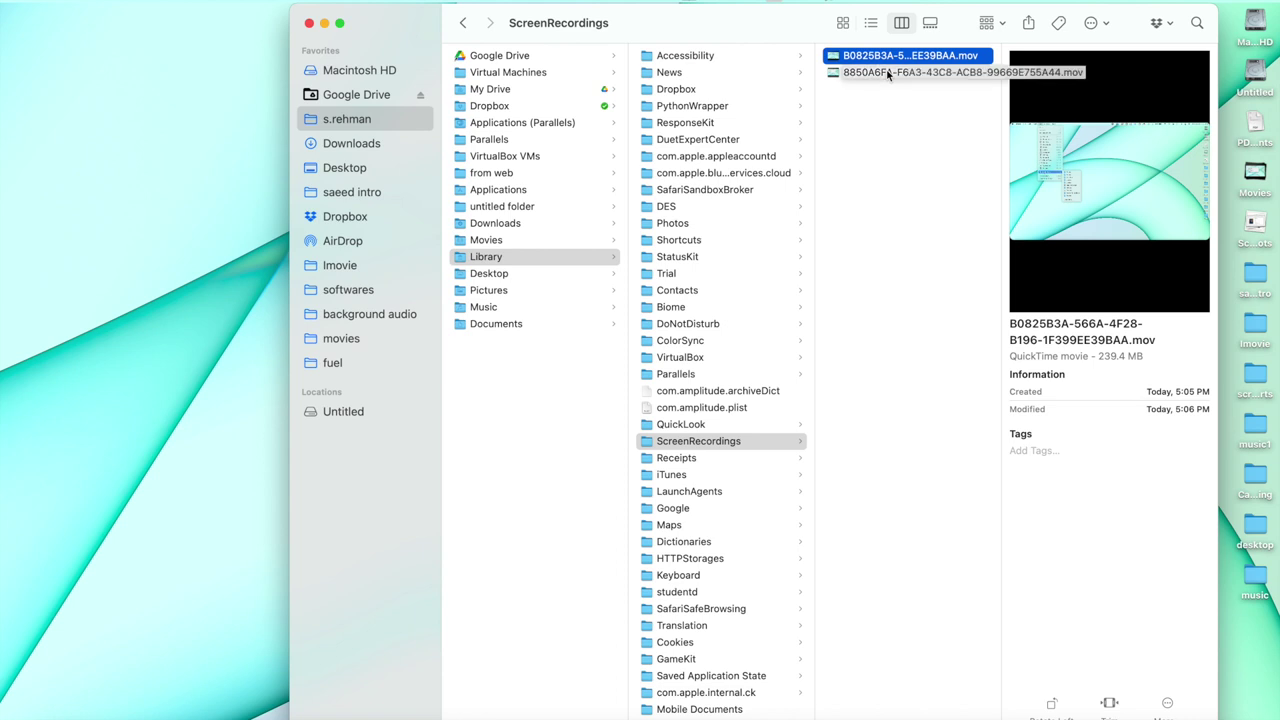
pyautogui.click(887, 74)
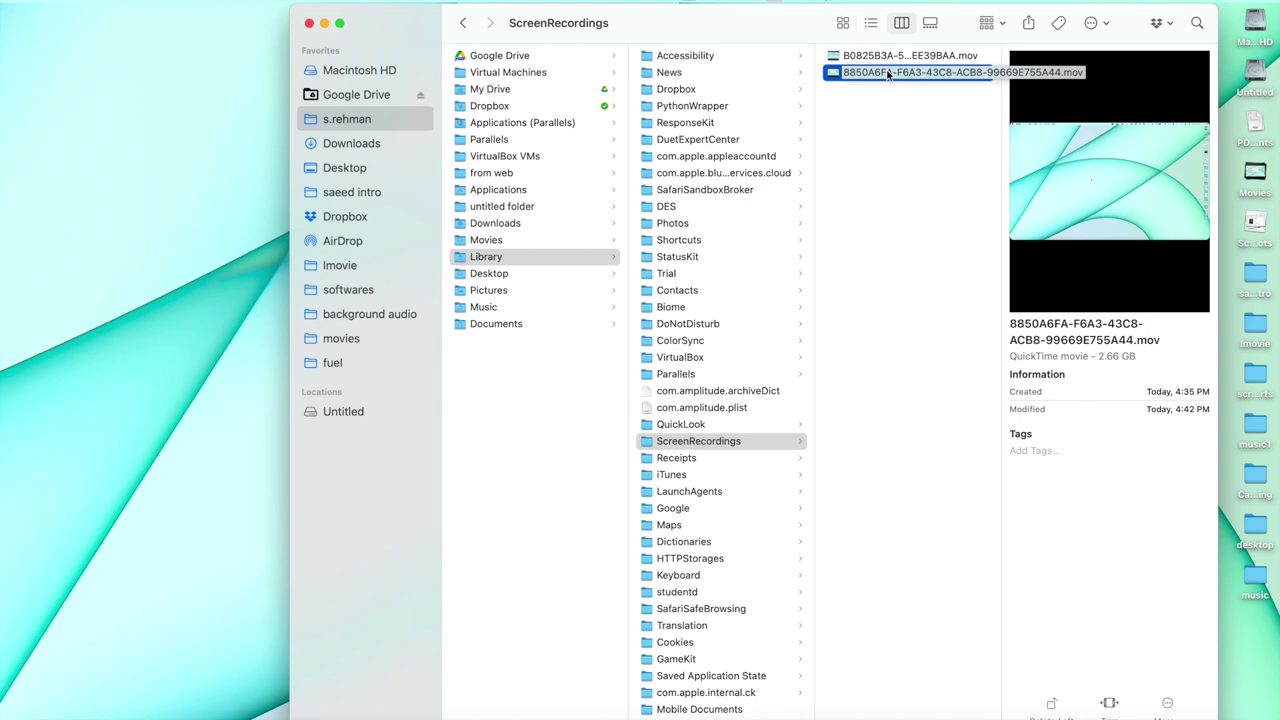
pyautogui.press('space')
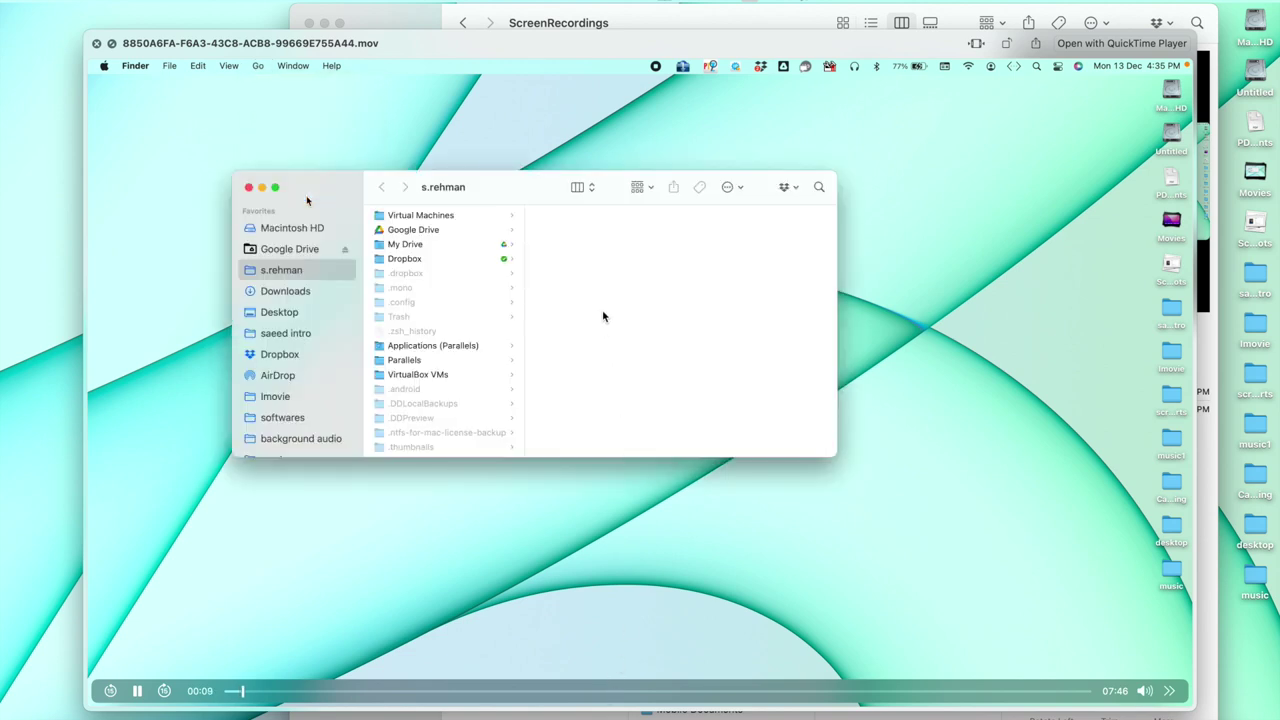
pyautogui.press('space')
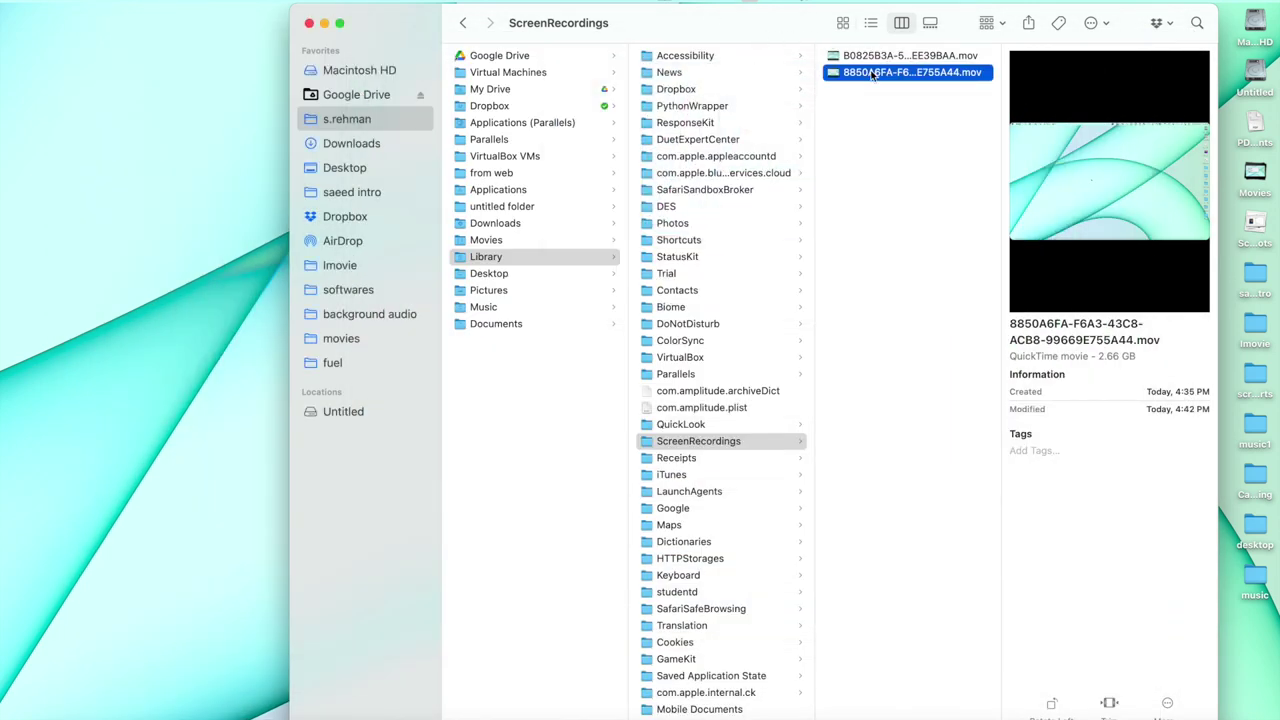
pyautogui.click(871, 73)
pyautogui.click(1033, 405)
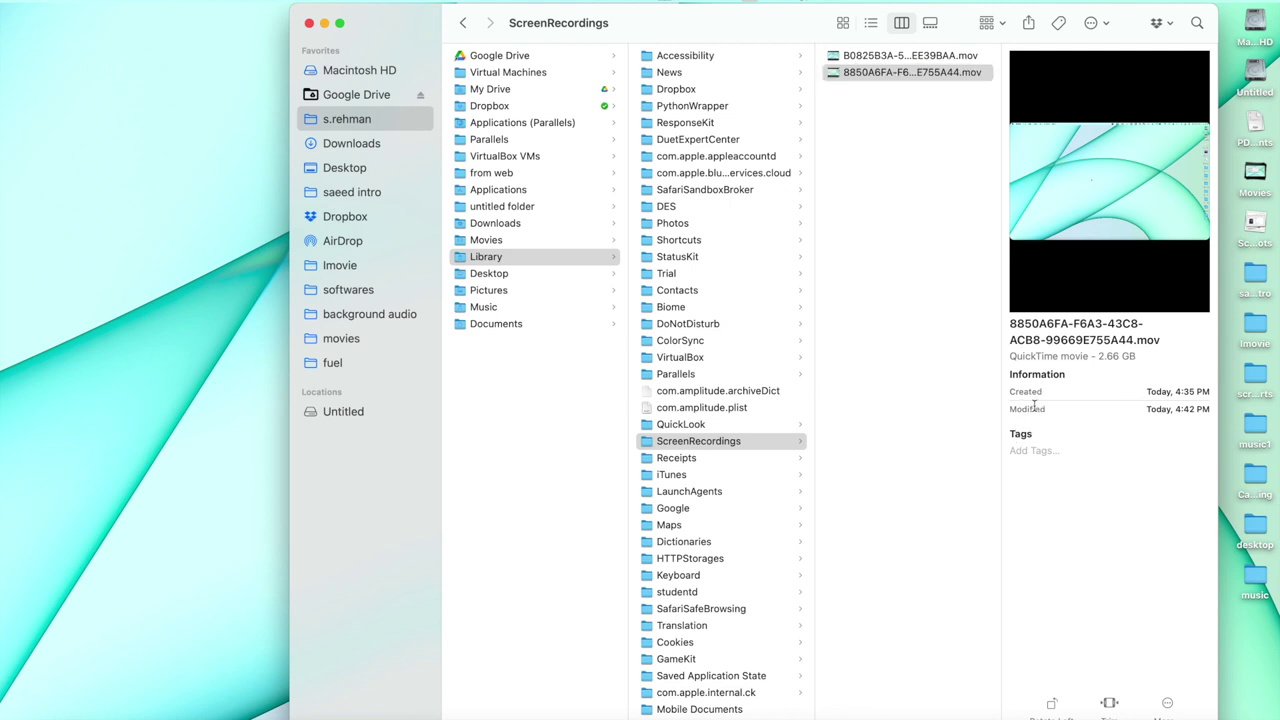
pyautogui.tripleClick(1182, 410)
pyautogui.tripleClick(1180, 391)
# Play the 2.66 GB 8850A6FA recording in QuickTime Player, close it, and show its Finder context menu.
pyautogui.click(893, 73)
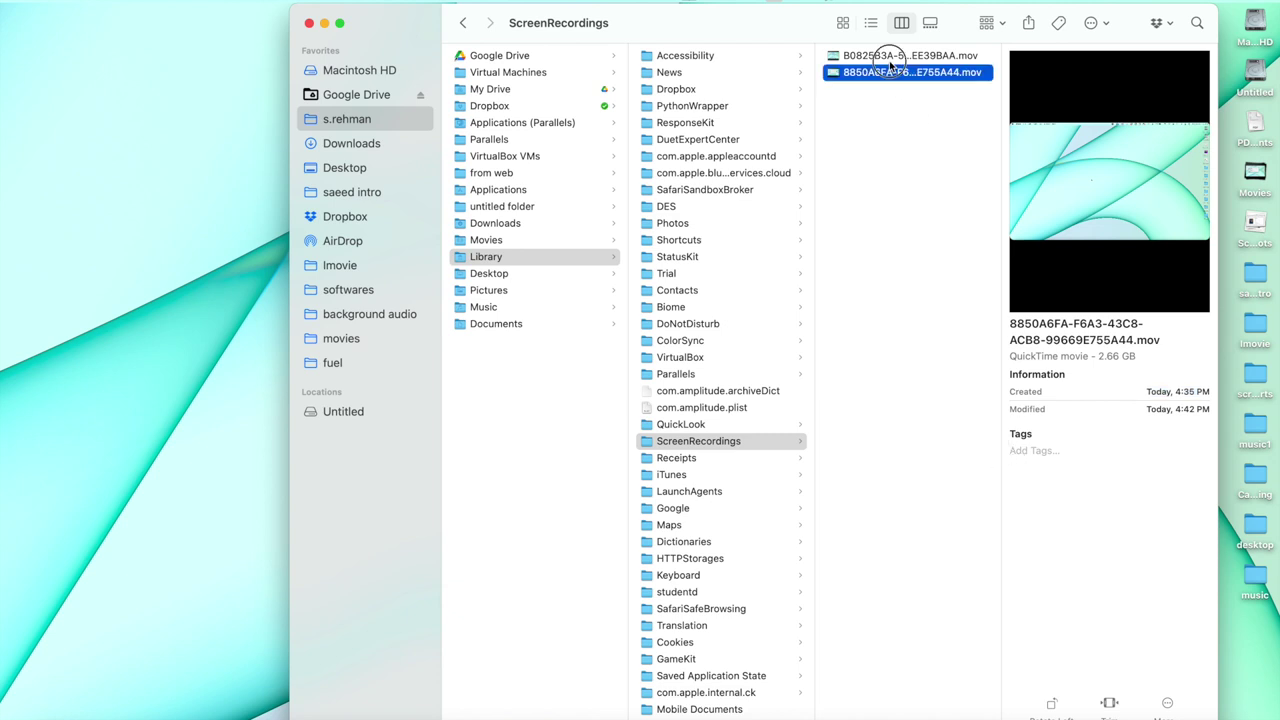
pyautogui.click(889, 58)
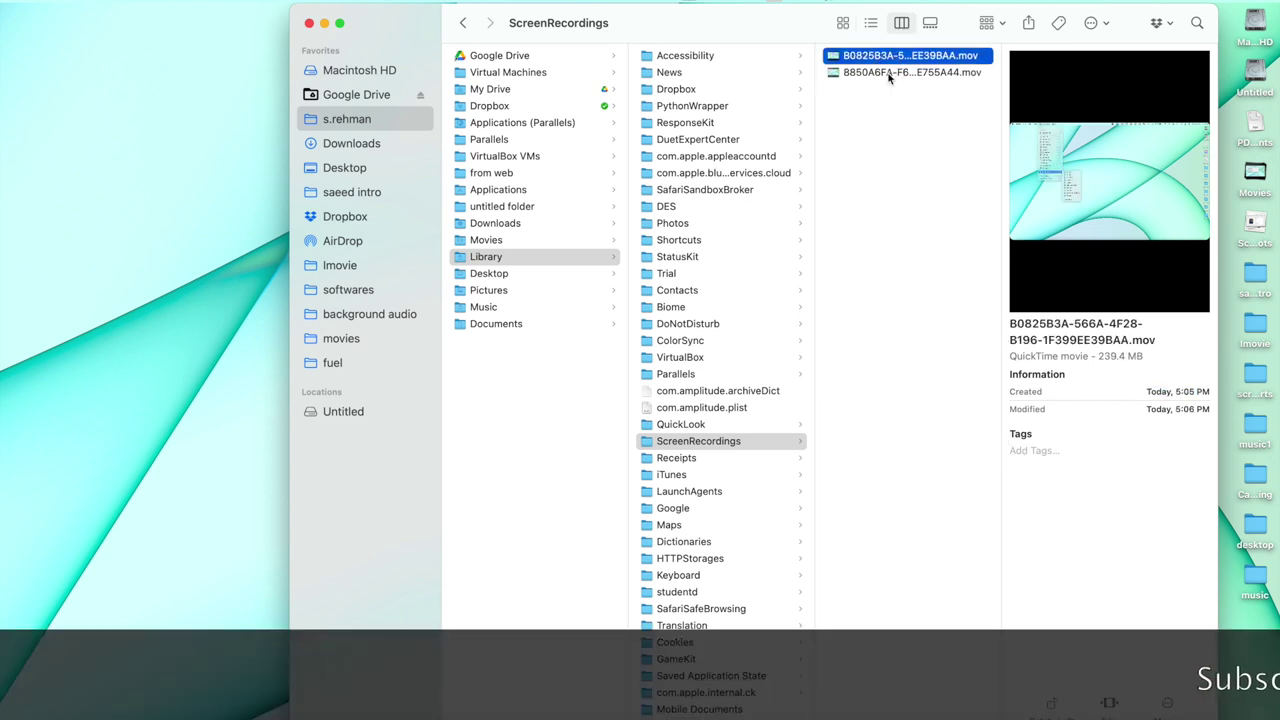
pyautogui.doubleClick(889, 74)
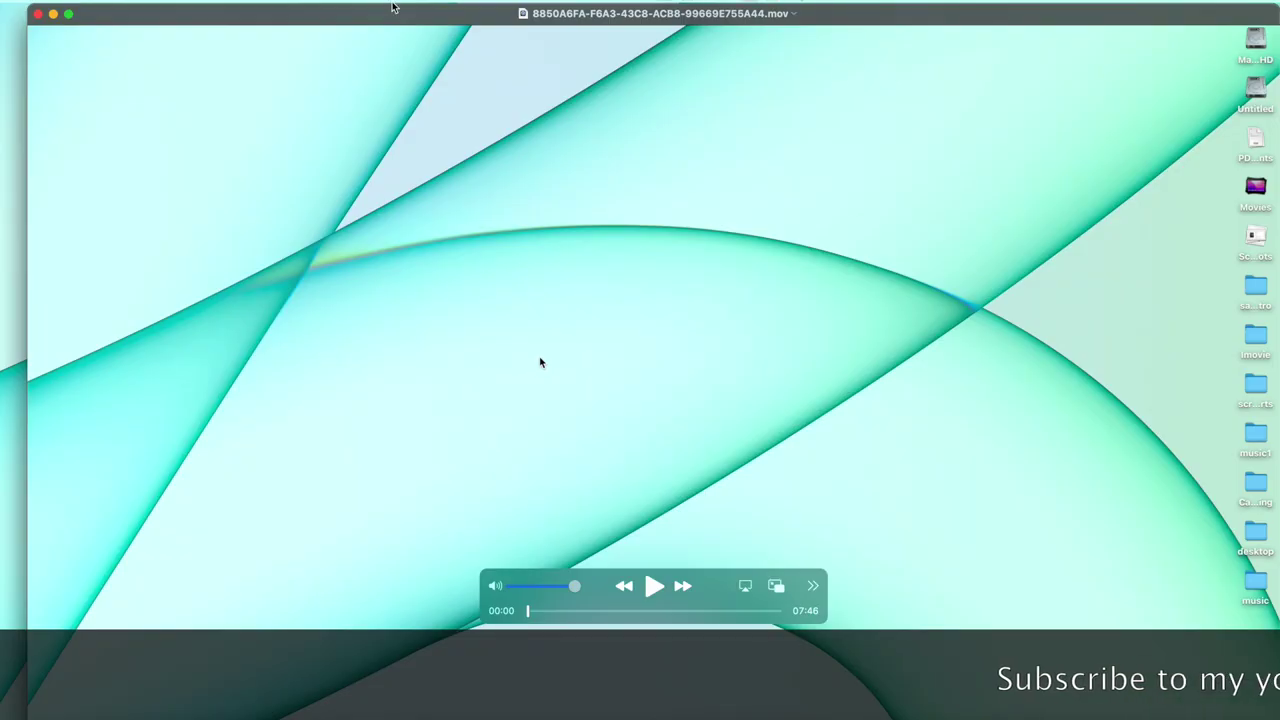
pyautogui.click(38, 14)
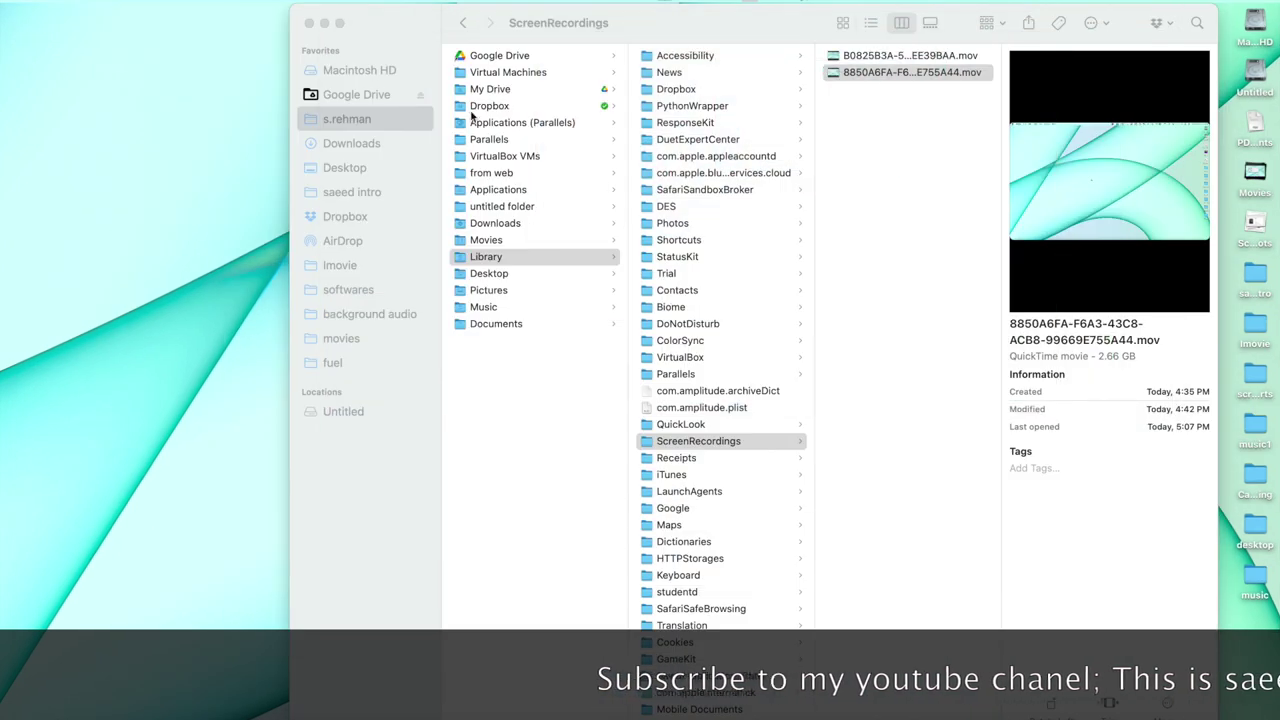
pyautogui.click(877, 76)
pyautogui.rightClick(875, 74)
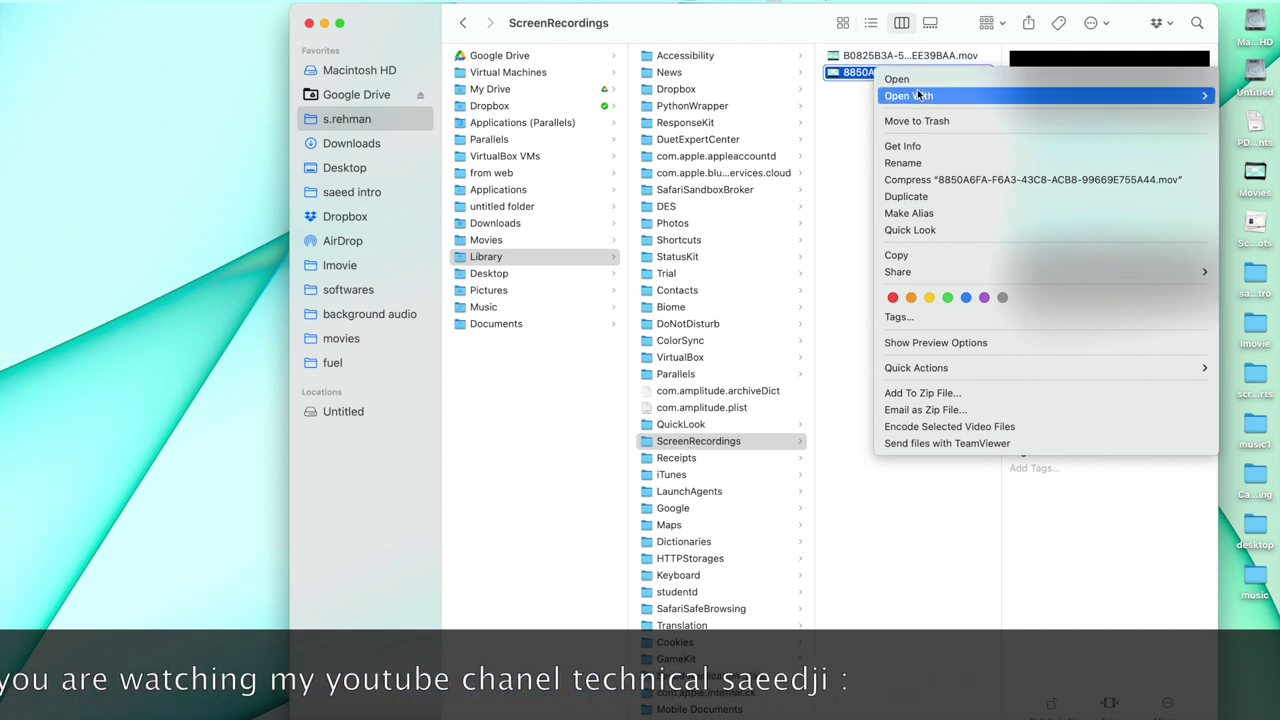
# Copy the 8850A6FA .mov recording, then return focus to the desktop.
pyautogui.click(897, 256)
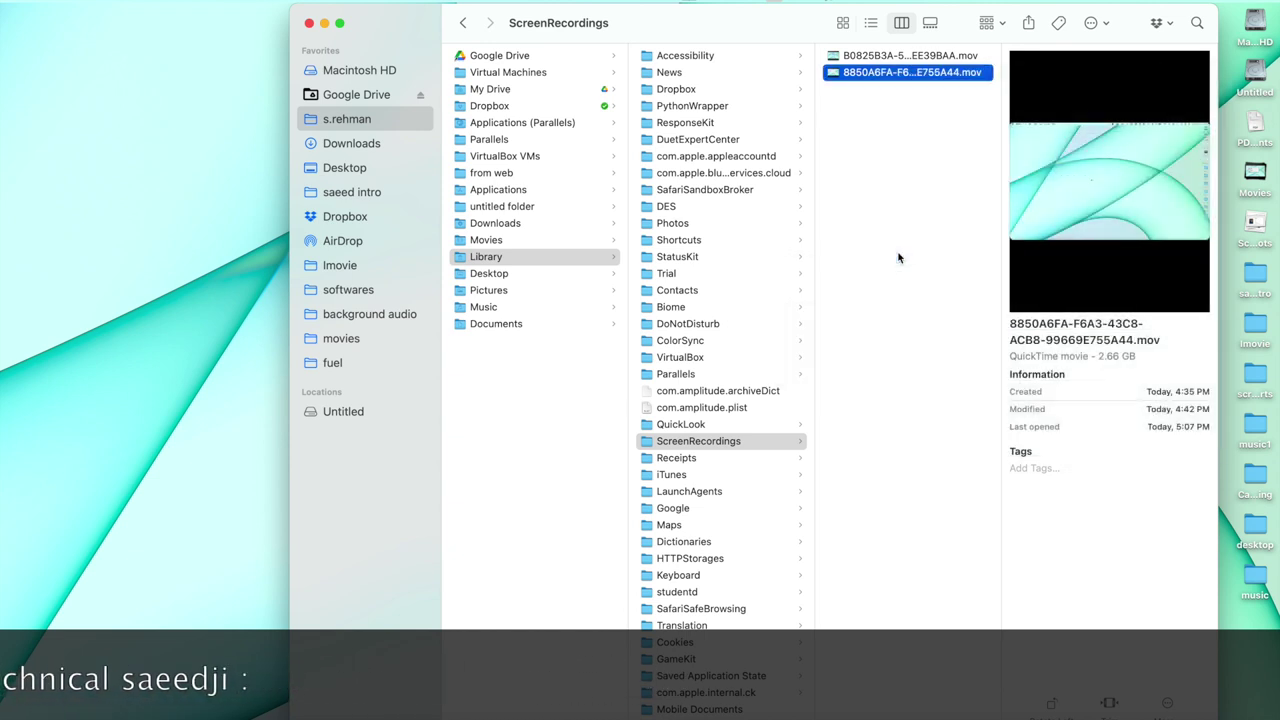
pyautogui.click(151, 160)
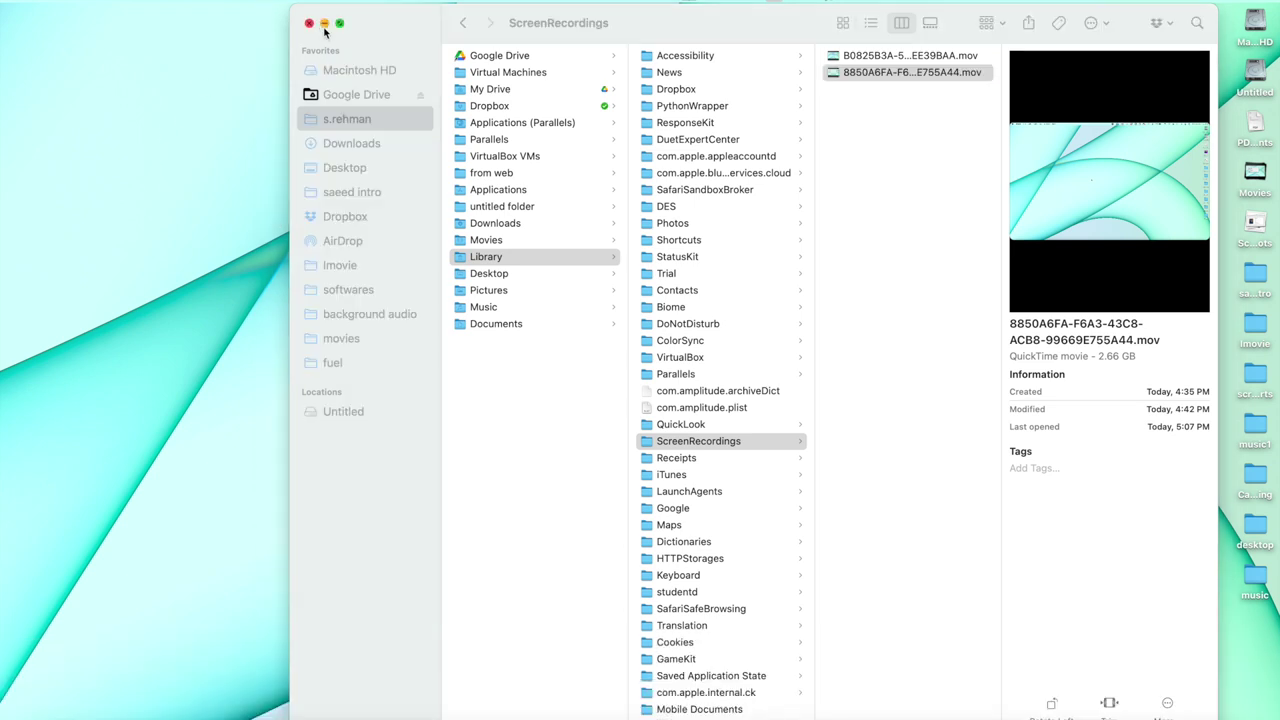